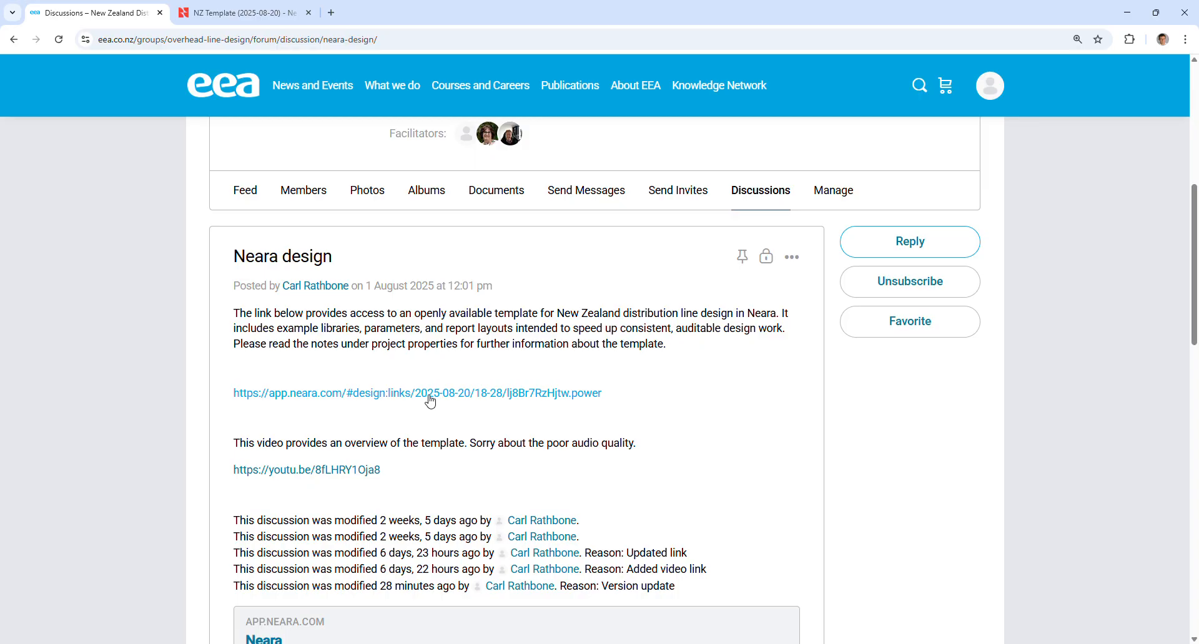
# Open the shared Neara template link and switch to the loaded NZ Template design tab.
pyautogui.click(431, 396)
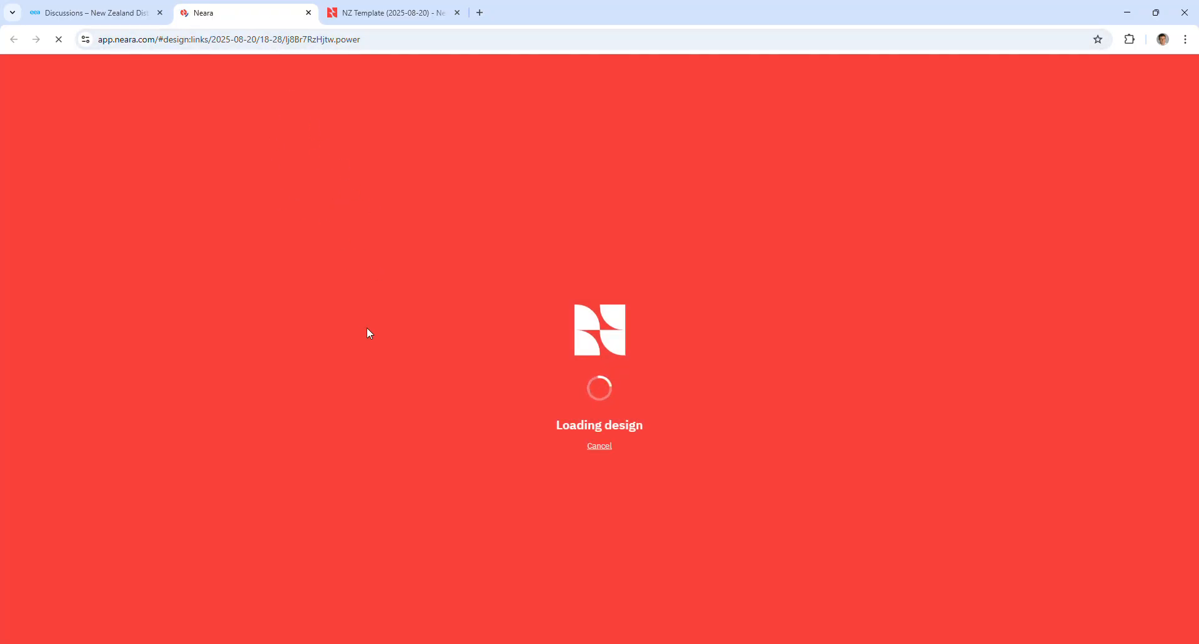
pyautogui.click(396, 15)
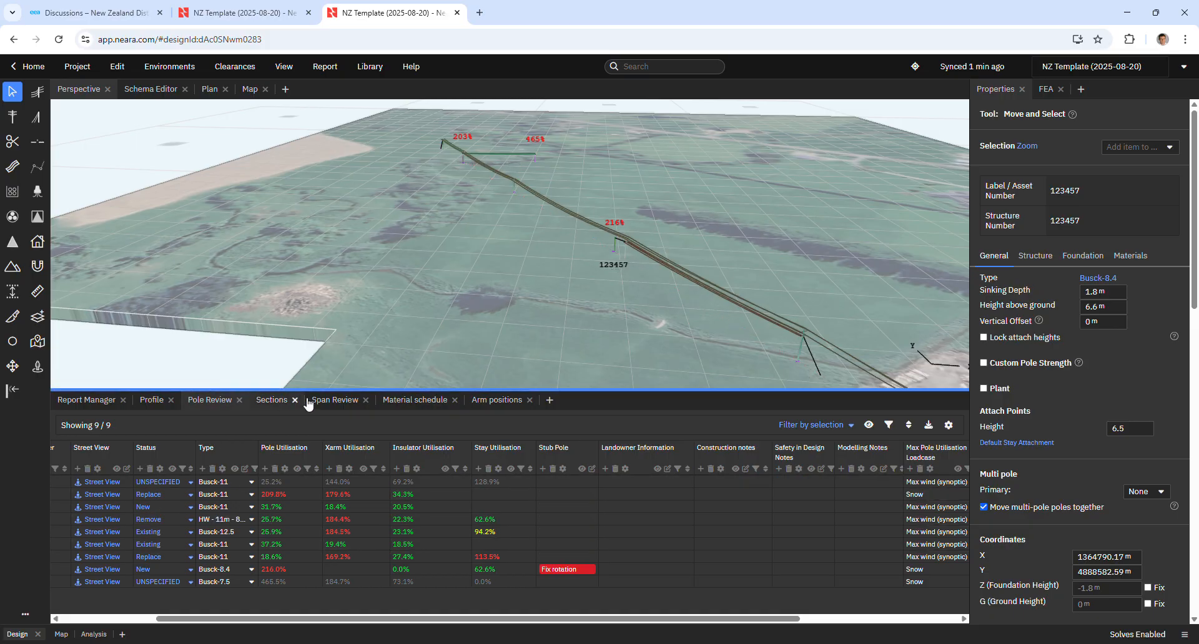
# Compare the Span Review and Pole Review tables, scrolling across the pole columns.
pyautogui.click(334, 401)
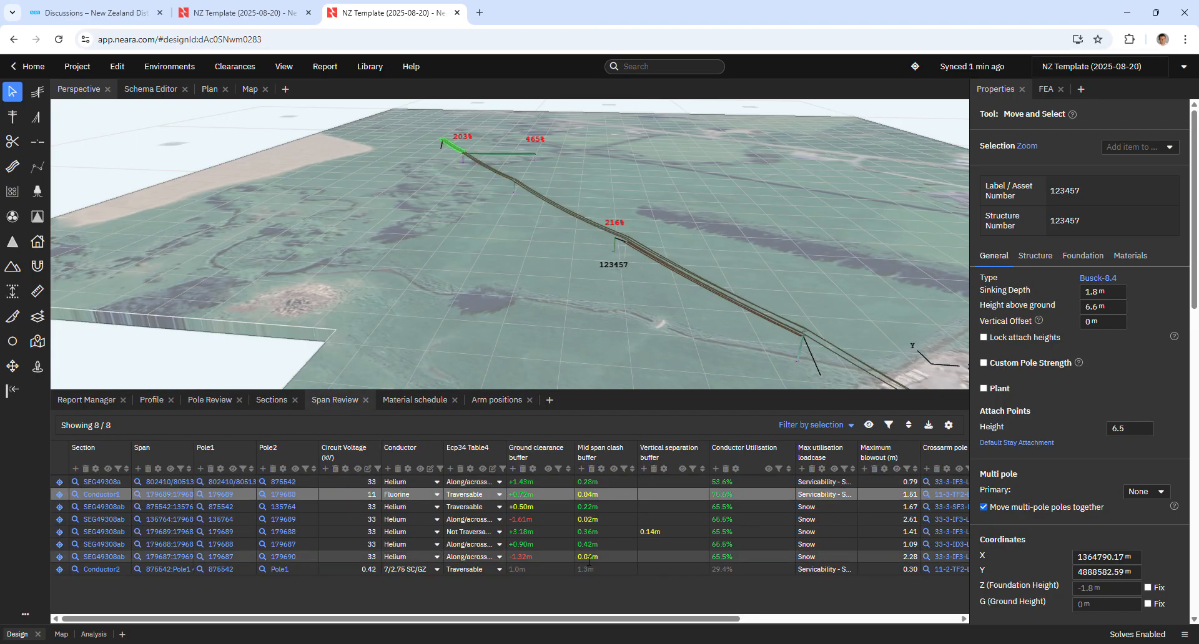
pyautogui.click(206, 403)
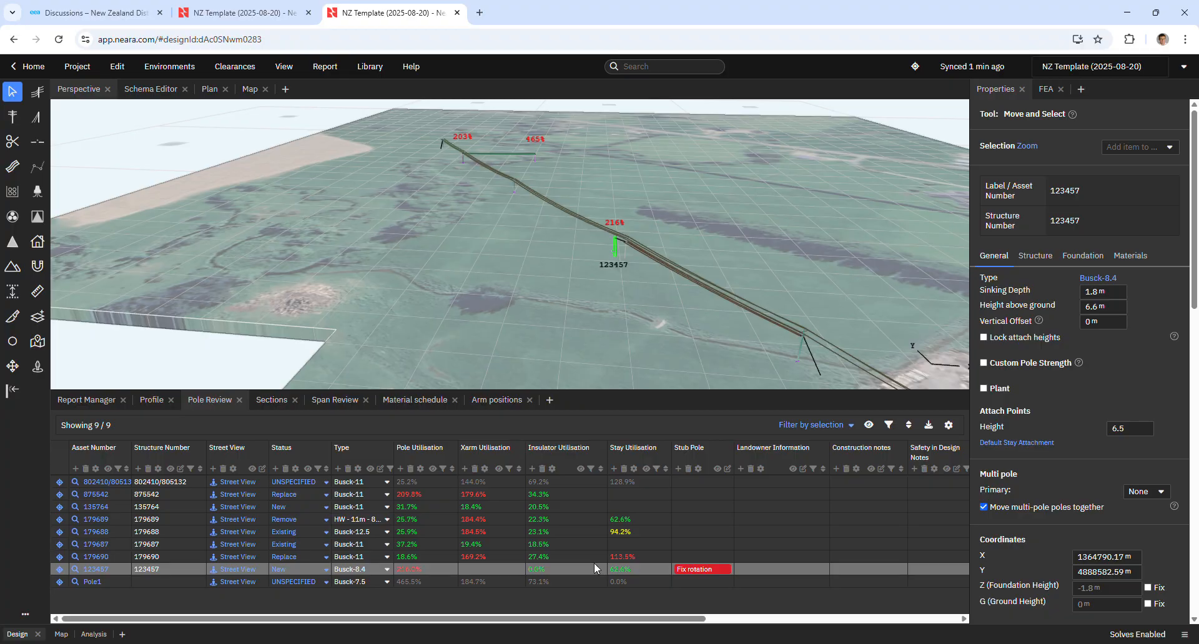
pyautogui.moveTo(664, 619); pyautogui.dragTo(918, 622)
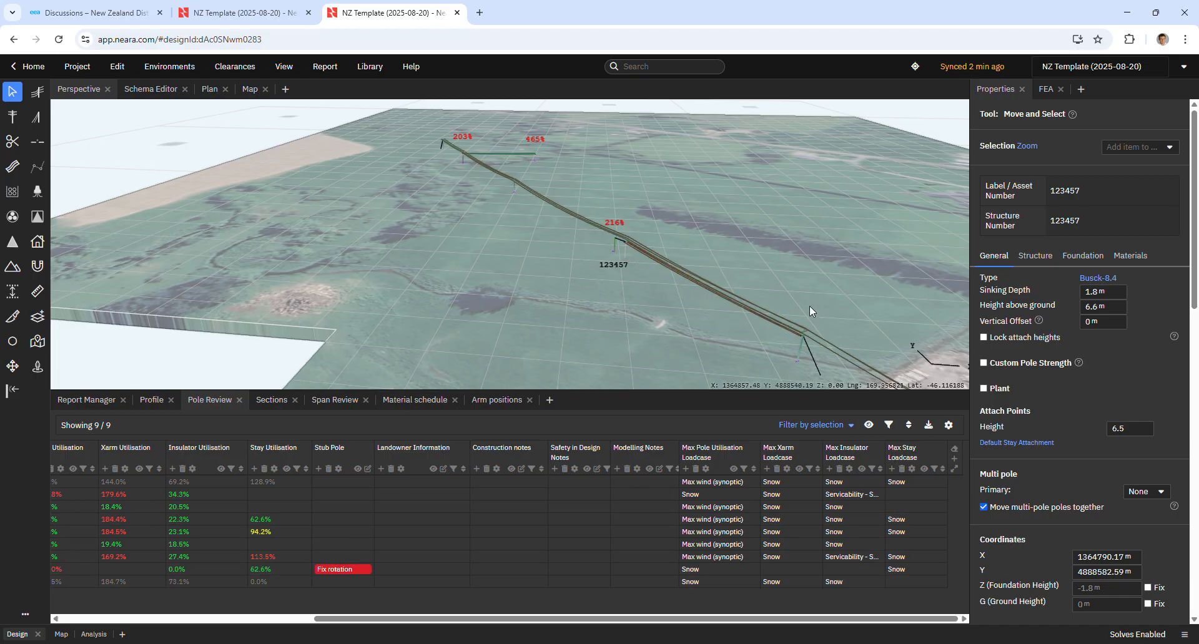
# Select the stay on pole 179688 in the 3D view and convert it to a bollard pole.
pyautogui.moveTo(823, 297); pyautogui.dragTo(643, 227, button='middle')
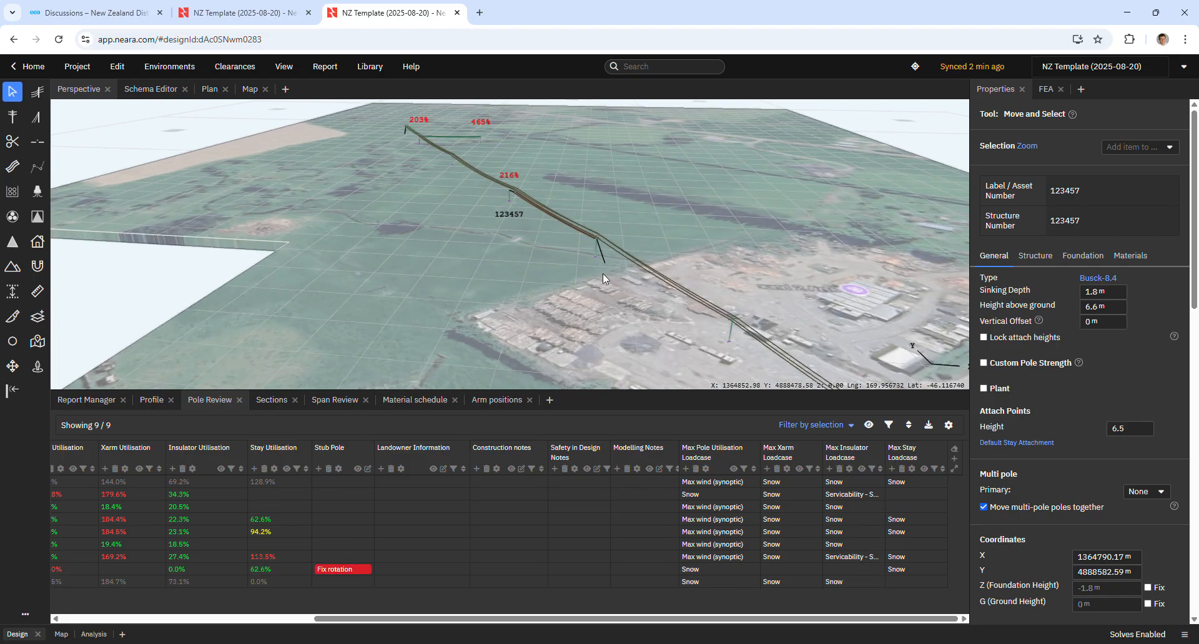
pyautogui.scroll(5, 602, 253)
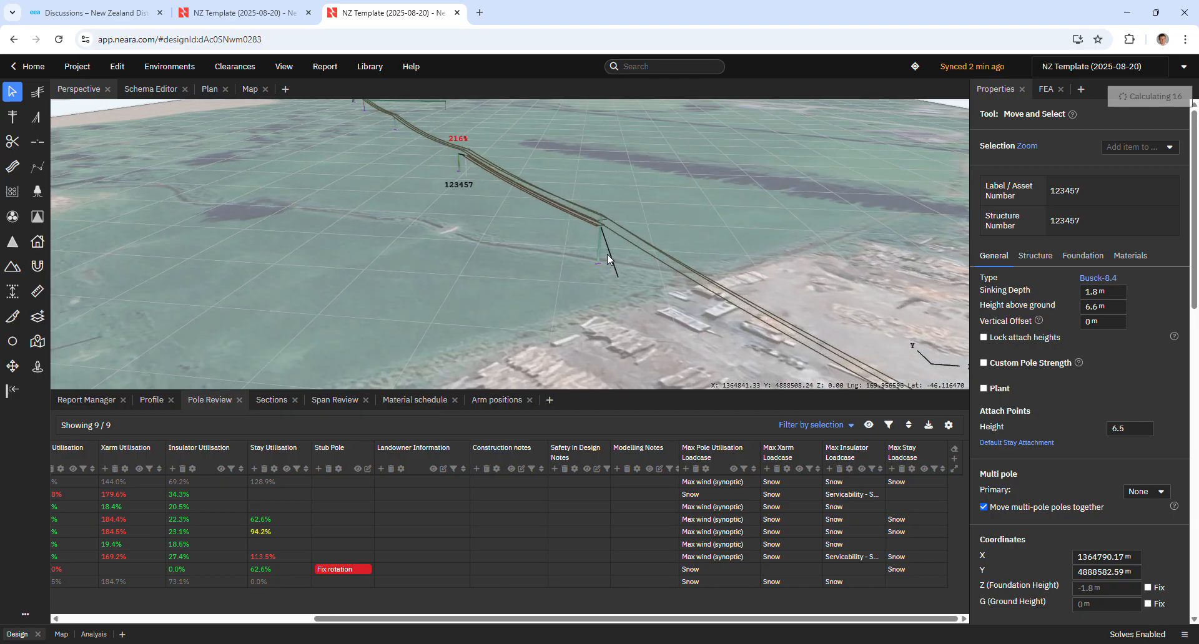
pyautogui.scroll(2, 621, 268)
pyautogui.moveTo(624, 306); pyautogui.dragTo(700, 303, button='right')
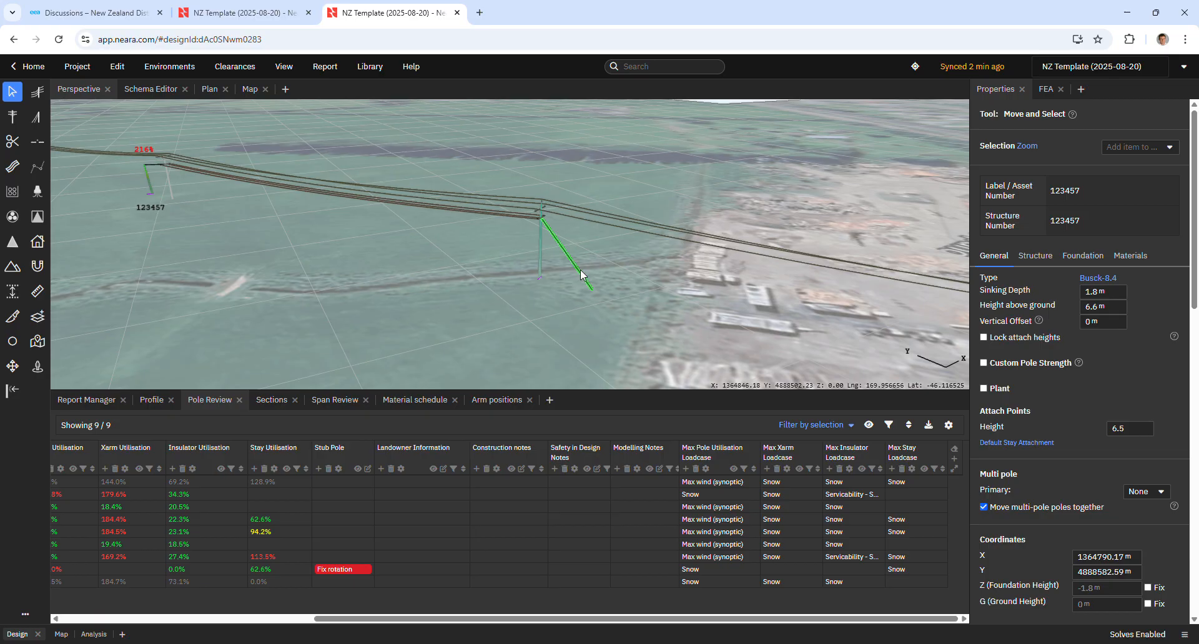
pyautogui.click(579, 269)
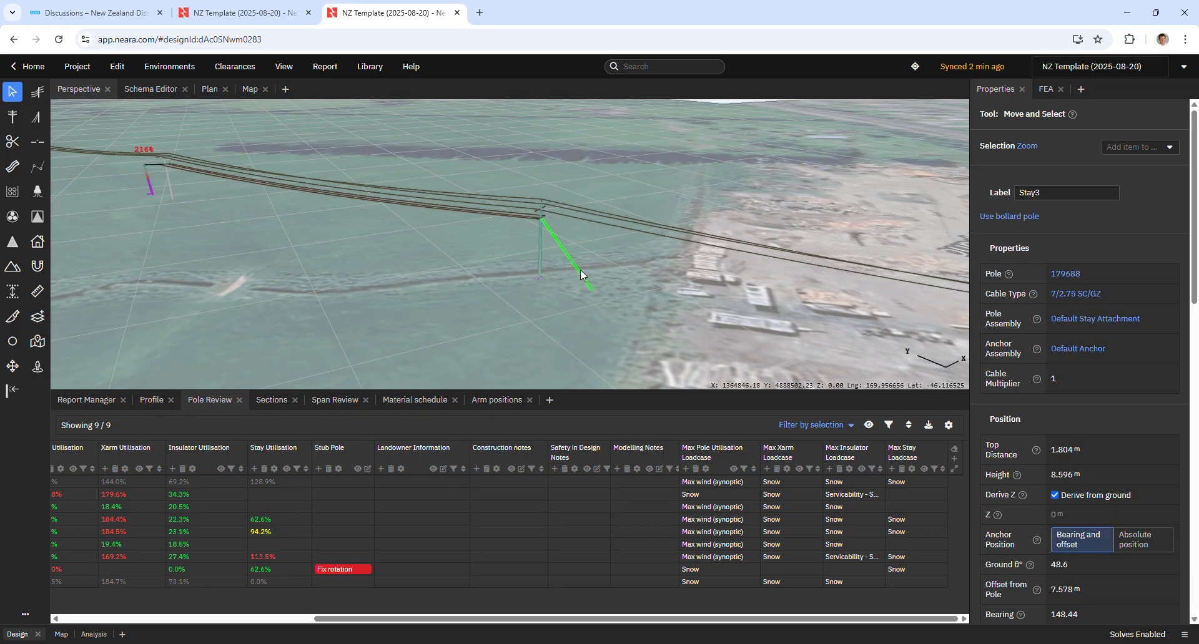
pyautogui.click(1021, 217)
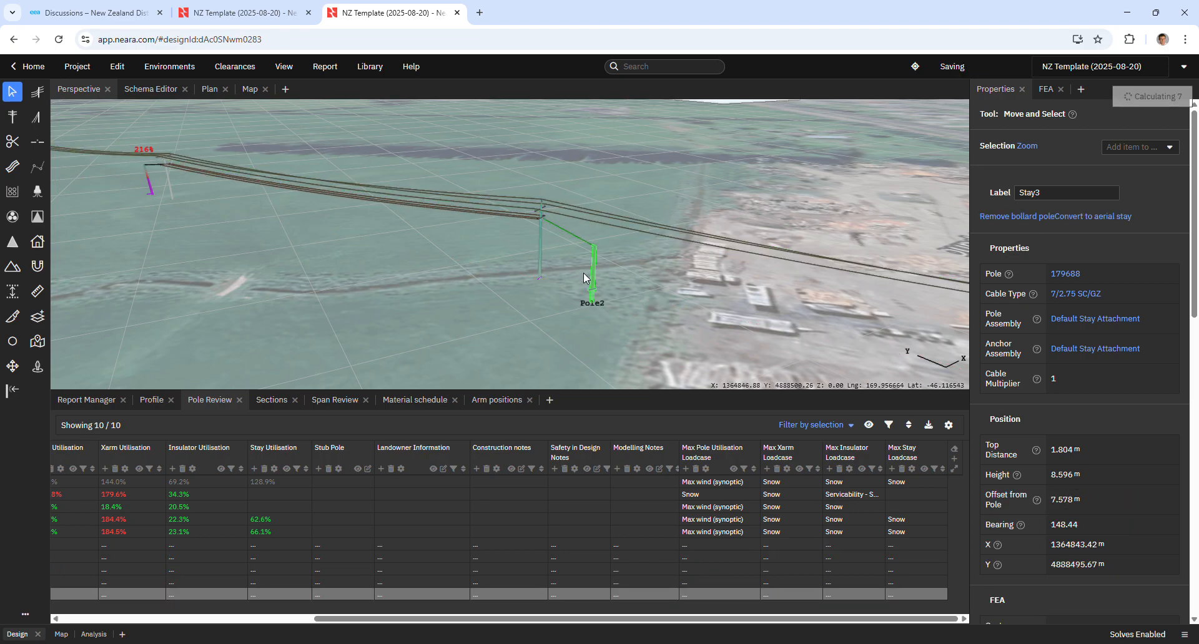
# Fix the rotation of the new bollard pole from its Pole Review row.
pyautogui.scroll(5, 591, 275)
pyautogui.moveTo(632, 304); pyautogui.dragTo(676, 321, button='right')
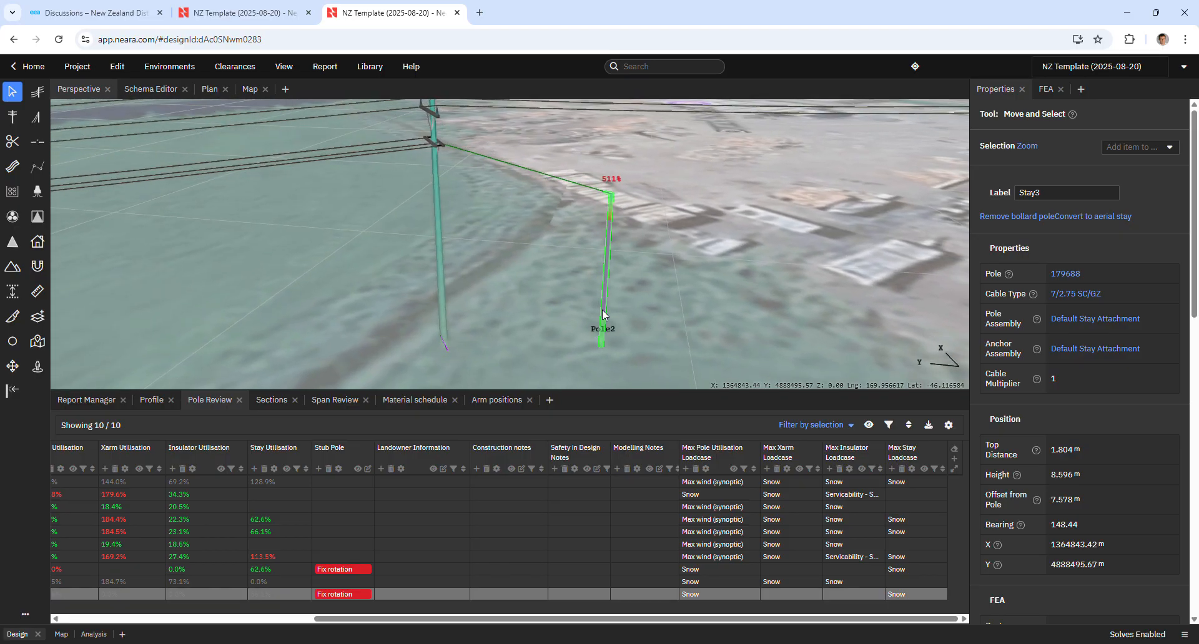
pyautogui.scroll(4, 609, 294)
pyautogui.scroll(-3, 649, 342)
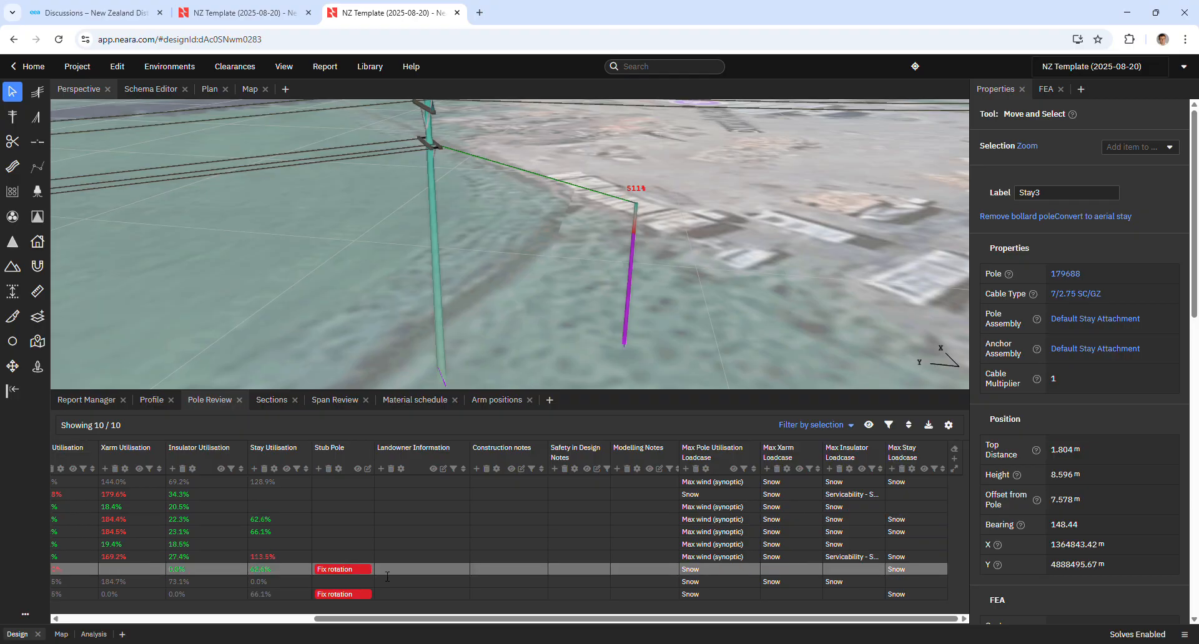
pyautogui.click(356, 596)
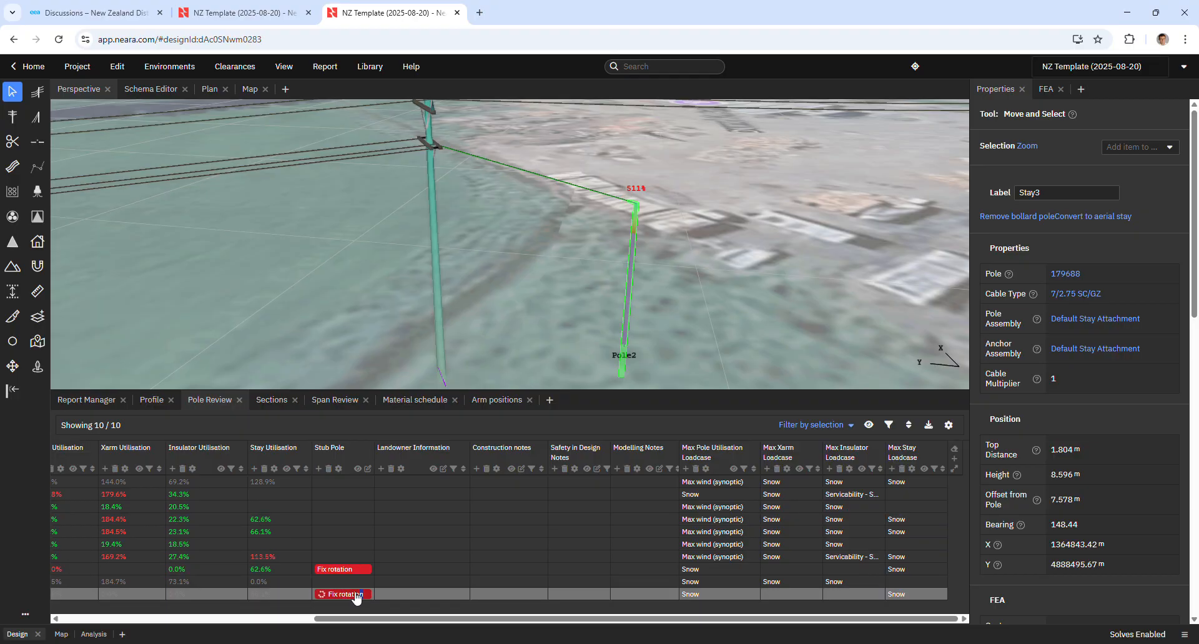
# Examine the bollard pole in 3D and review the Pole Review and Span Review tables.
pyautogui.moveTo(683, 352); pyautogui.dragTo(582, 329, button='middle')
pyautogui.moveTo(707, 328); pyautogui.dragTo(639, 335, button='middle')
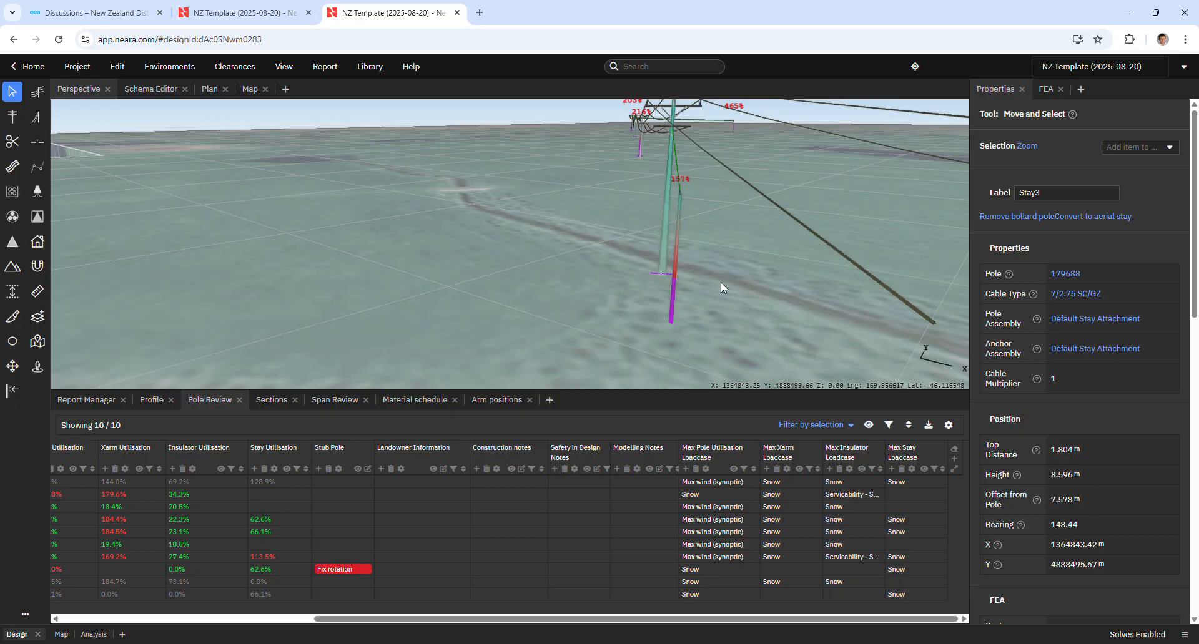
pyautogui.moveTo(629, 307); pyautogui.dragTo(847, 344, button='right')
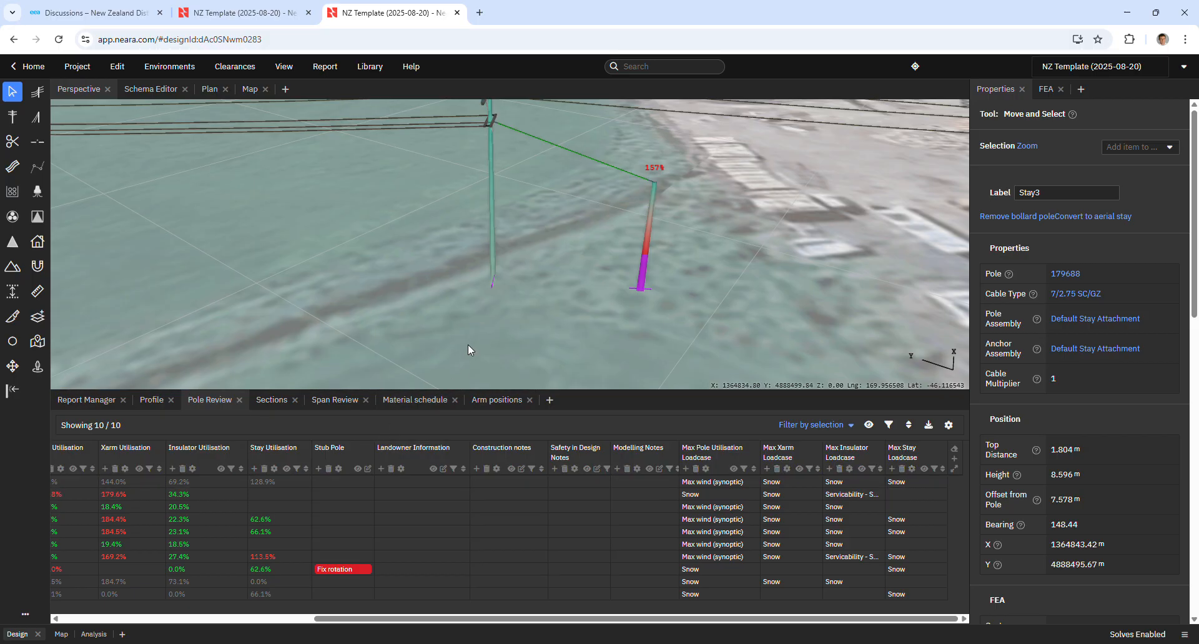
pyautogui.scroll(-5, 468, 348)
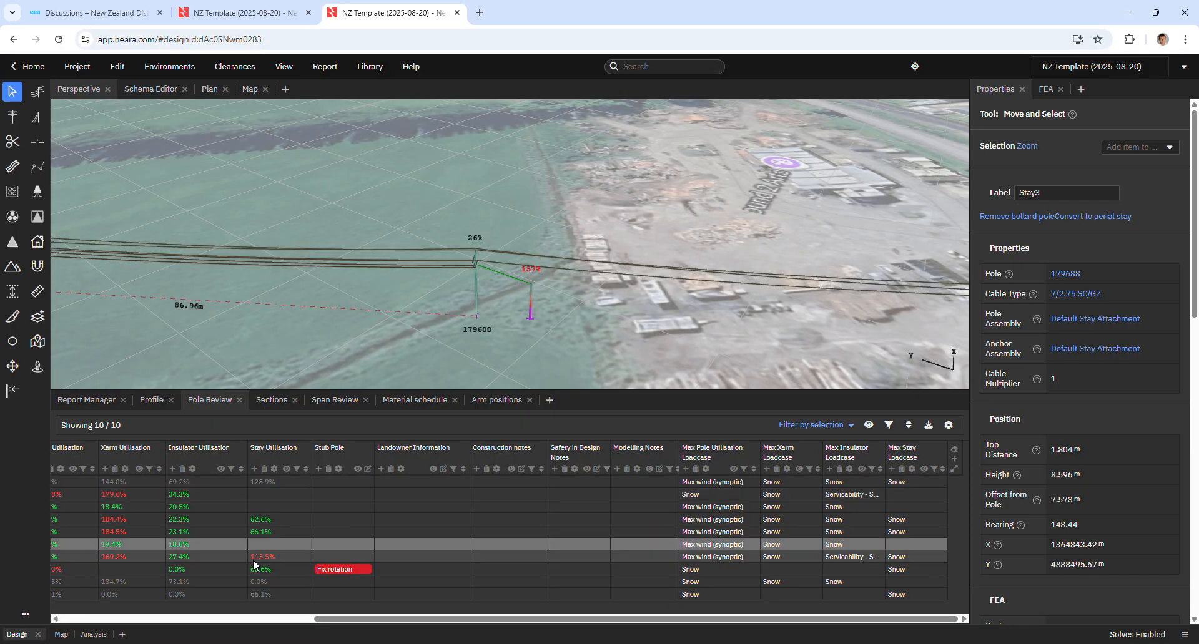
pyautogui.moveTo(342, 619); pyautogui.dragTo(123, 617)
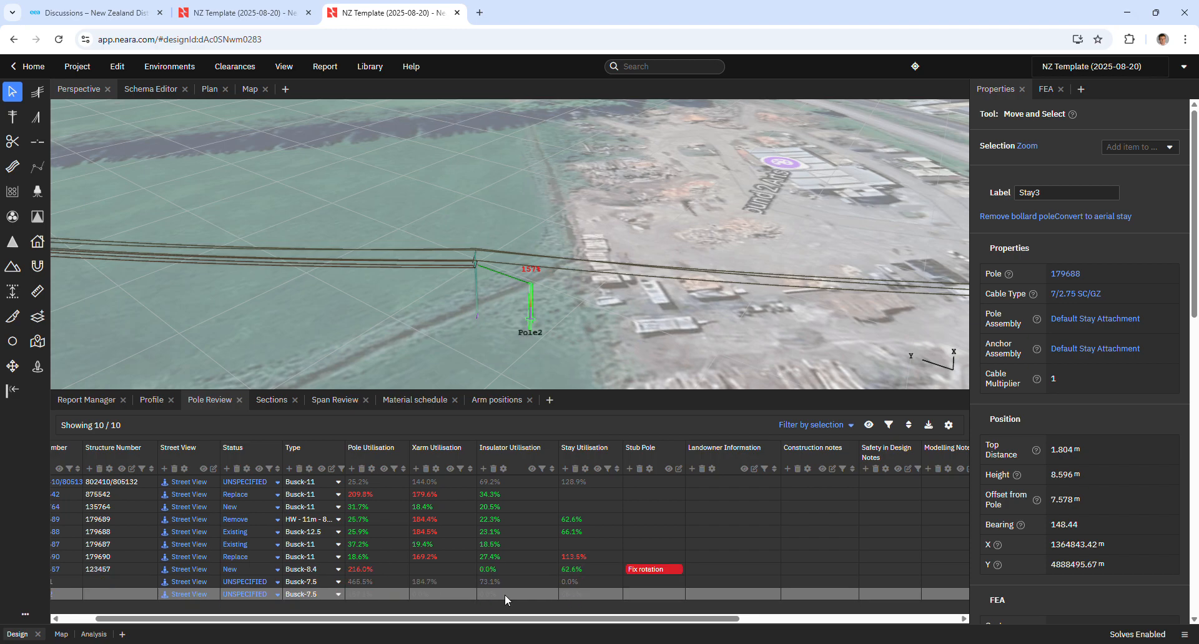
pyautogui.click(335, 401)
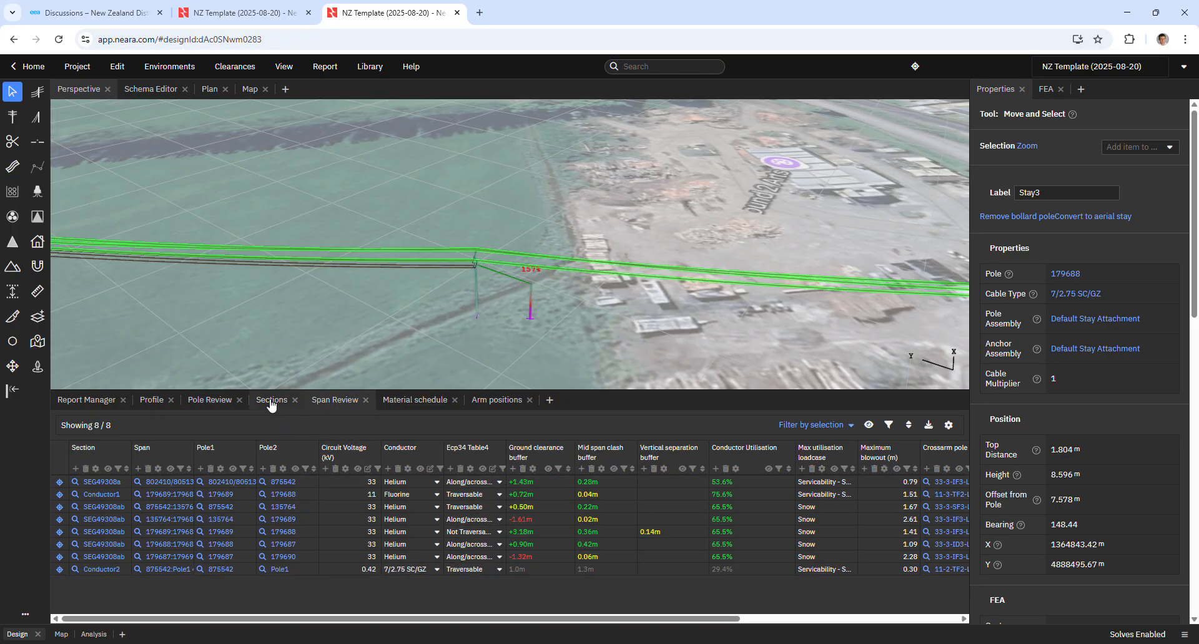
pyautogui.click(210, 401)
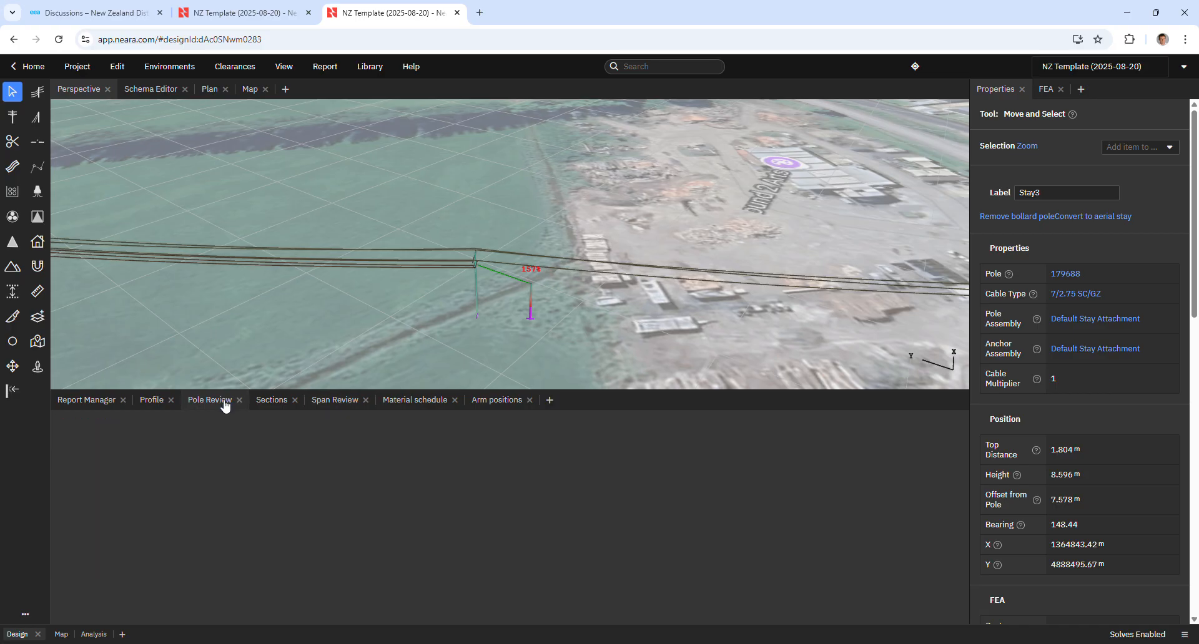
# Navigate the 3D view along the line to examine the poles and spans.
pyautogui.scroll(-5, 490, 348)
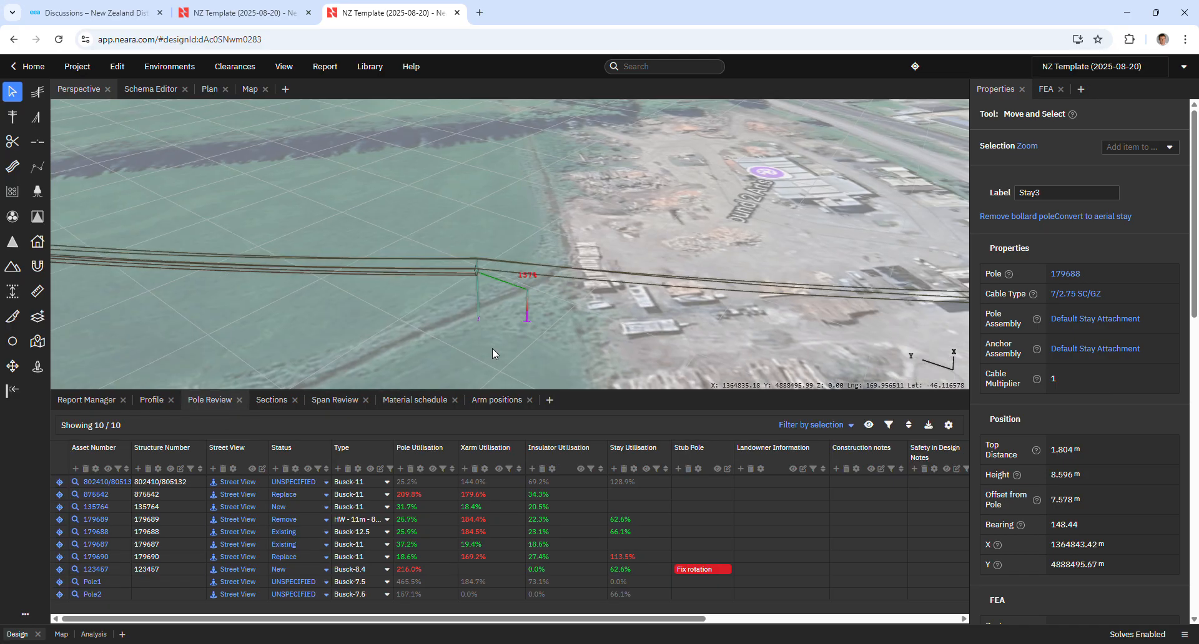
pyautogui.moveTo(282, 328); pyautogui.dragTo(803, 327)
pyautogui.scroll(3, 298, 299)
pyautogui.scroll(4, 298, 298)
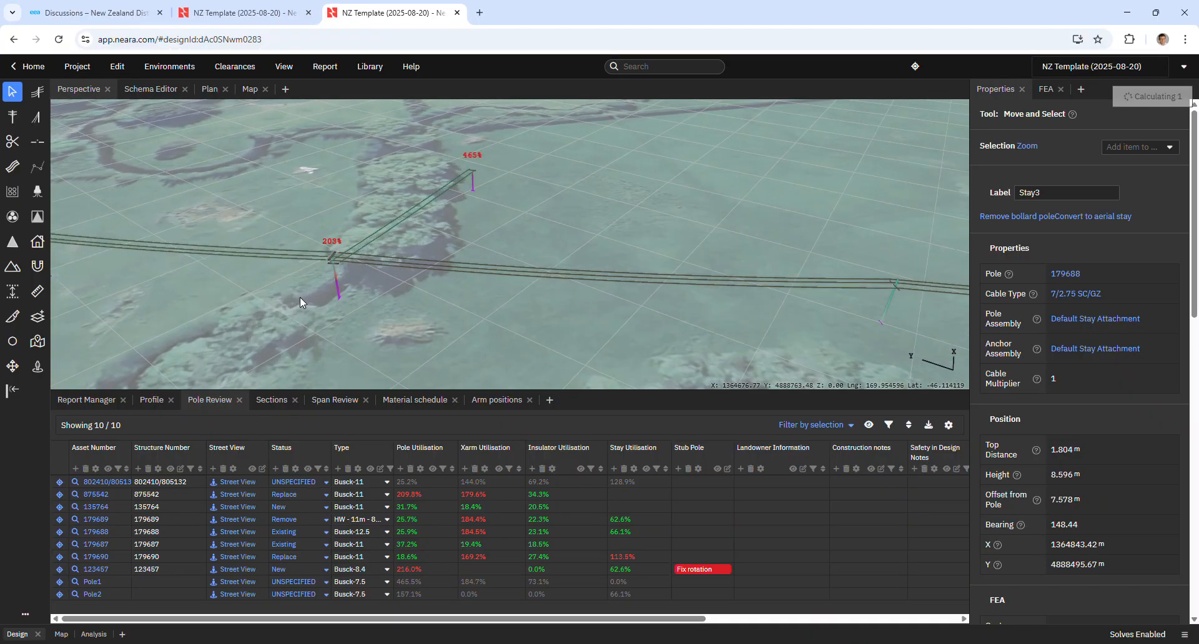
pyautogui.moveTo(502, 328); pyautogui.dragTo(447, 313, button='right')
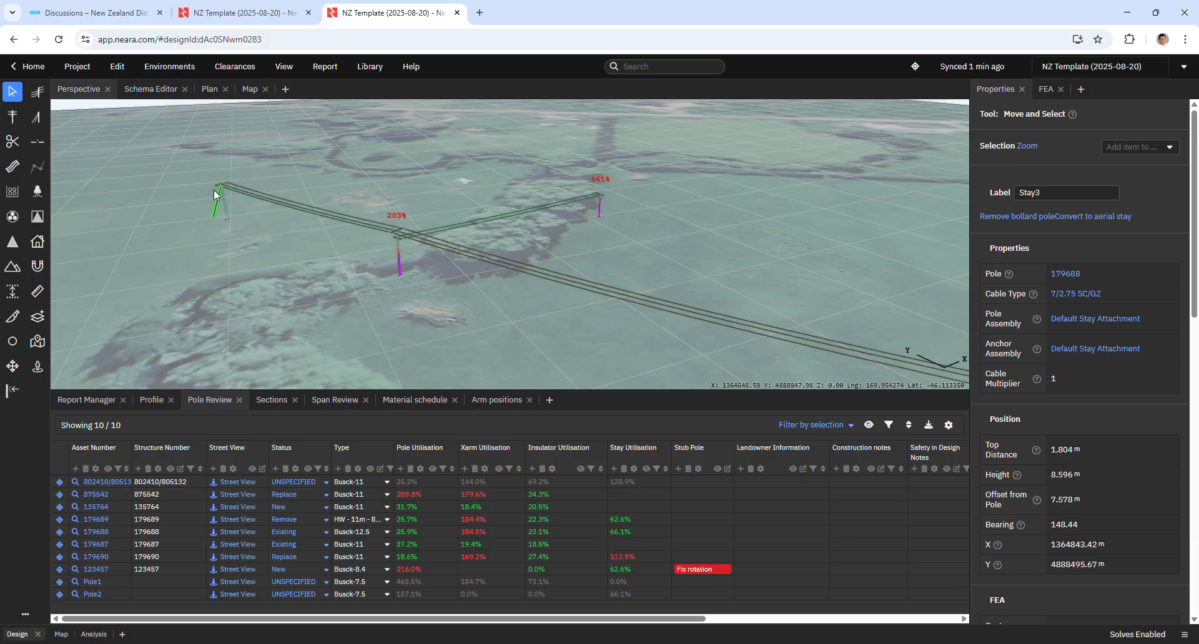
pyautogui.scroll(5, 223, 186)
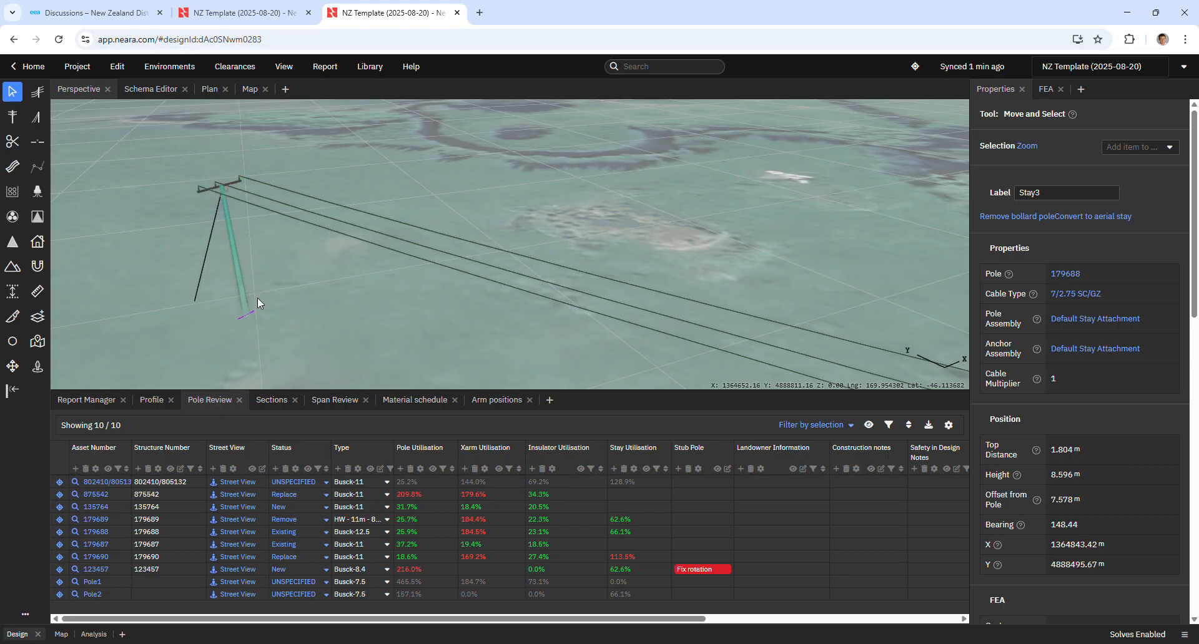
pyautogui.scroll(-6, 670, 293)
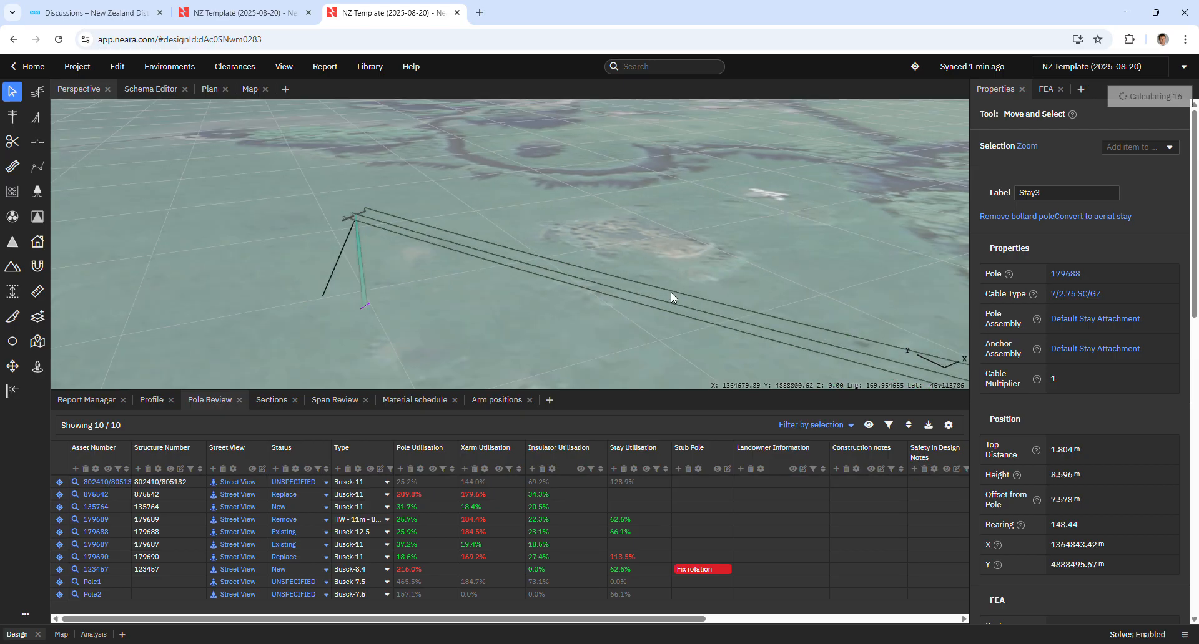
pyautogui.scroll(2, 713, 296)
pyautogui.moveTo(713, 296); pyautogui.dragTo(695, 300)
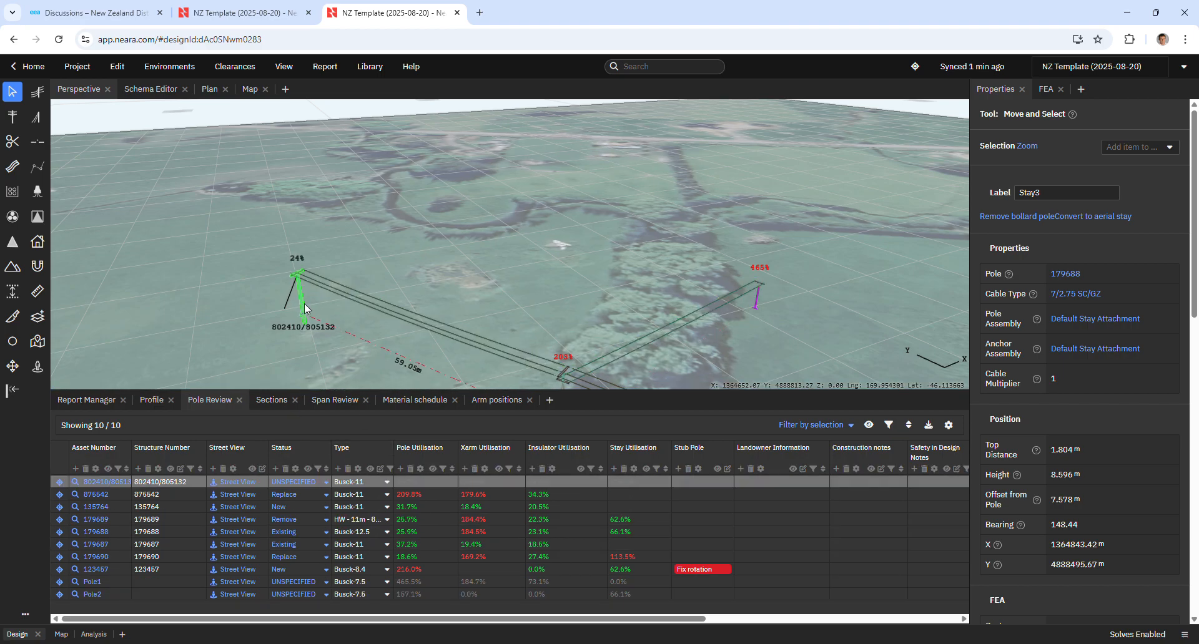
# Try setting pole 802410/806132's status to Existing, then revert it to UNSPECIFIED.
pyautogui.click(329, 484)
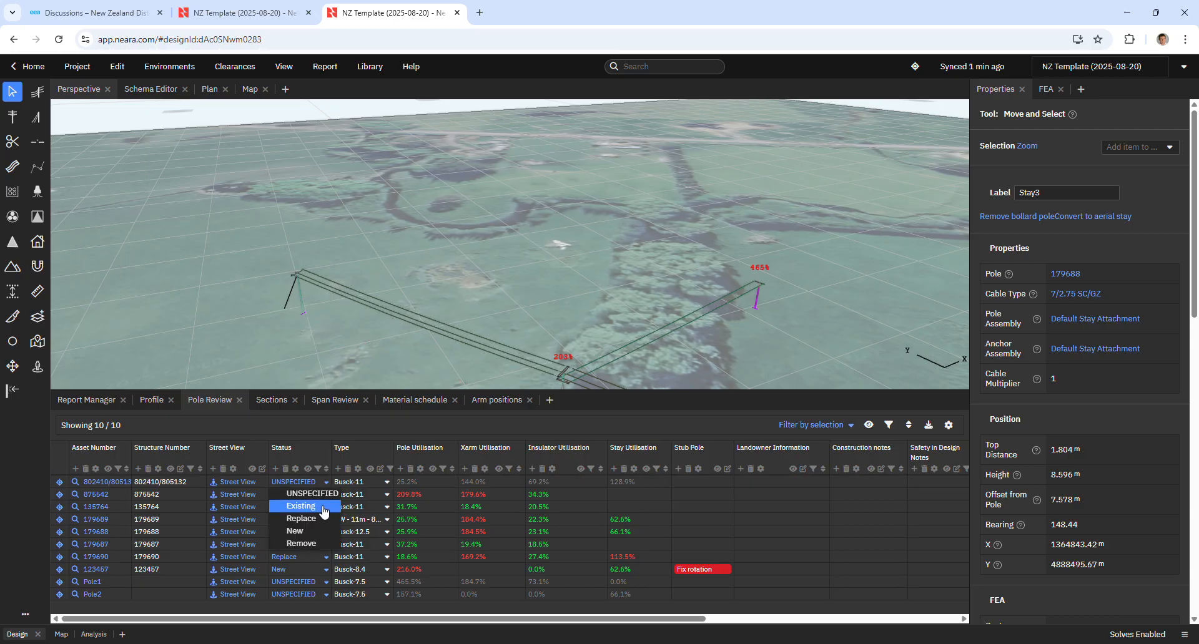
pyautogui.click(324, 507)
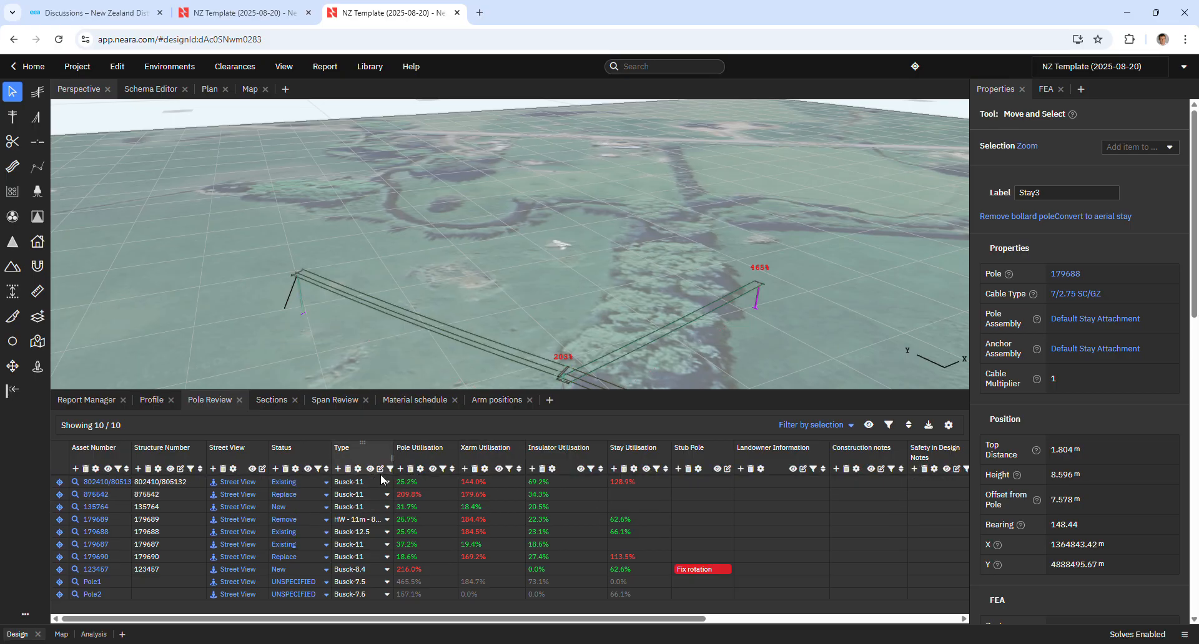
pyautogui.click(326, 483)
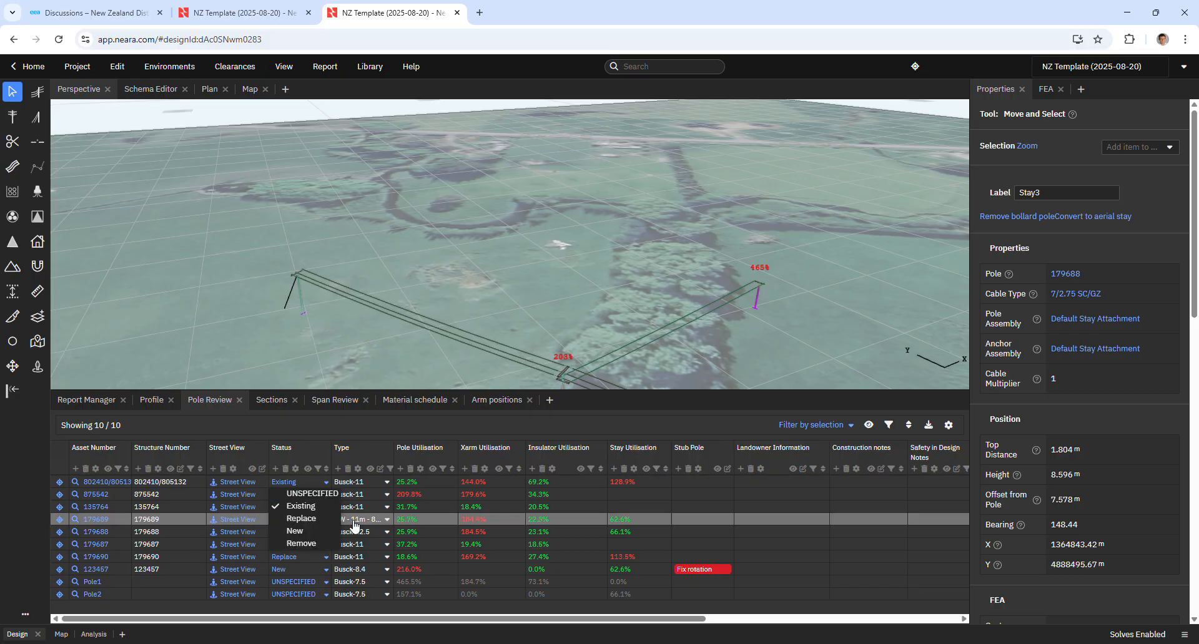
pyautogui.click(312, 494)
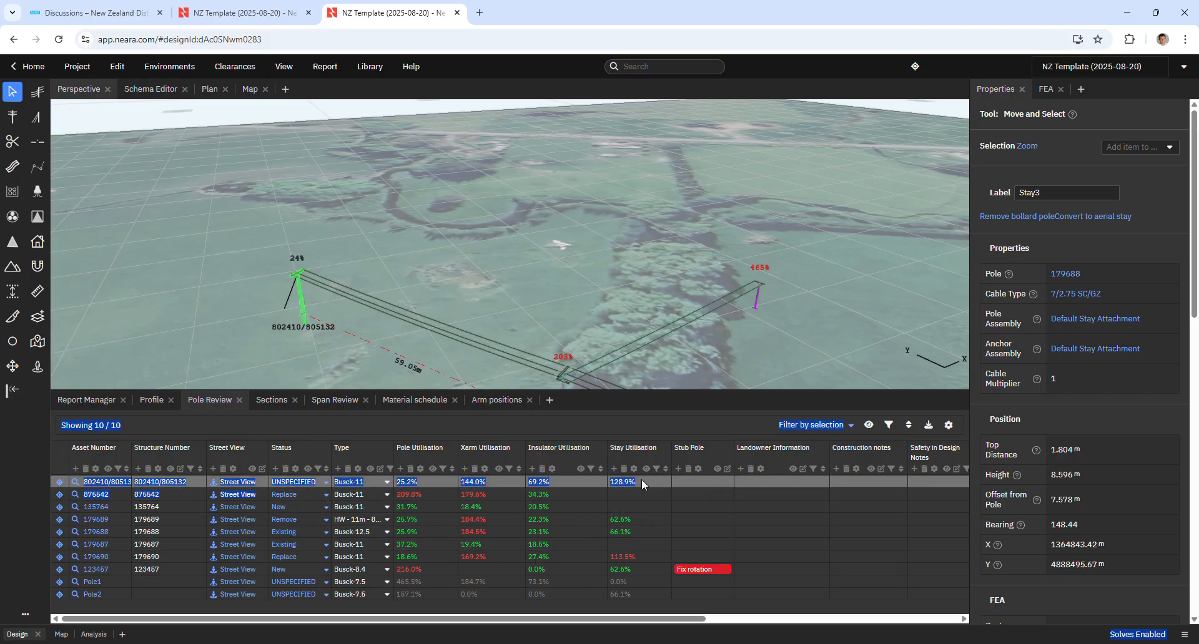
# Select pole rows in the Pole Review table to locate them in the 3D view.
pyautogui.click(787, 509)
pyautogui.click(505, 480)
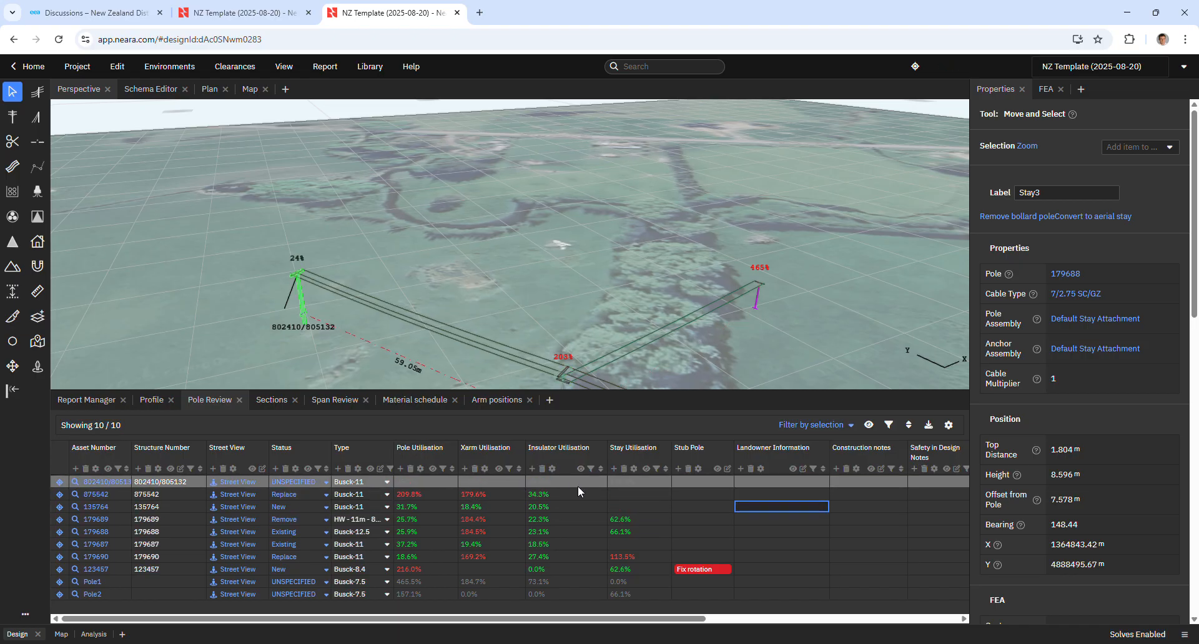
pyautogui.click(519, 493)
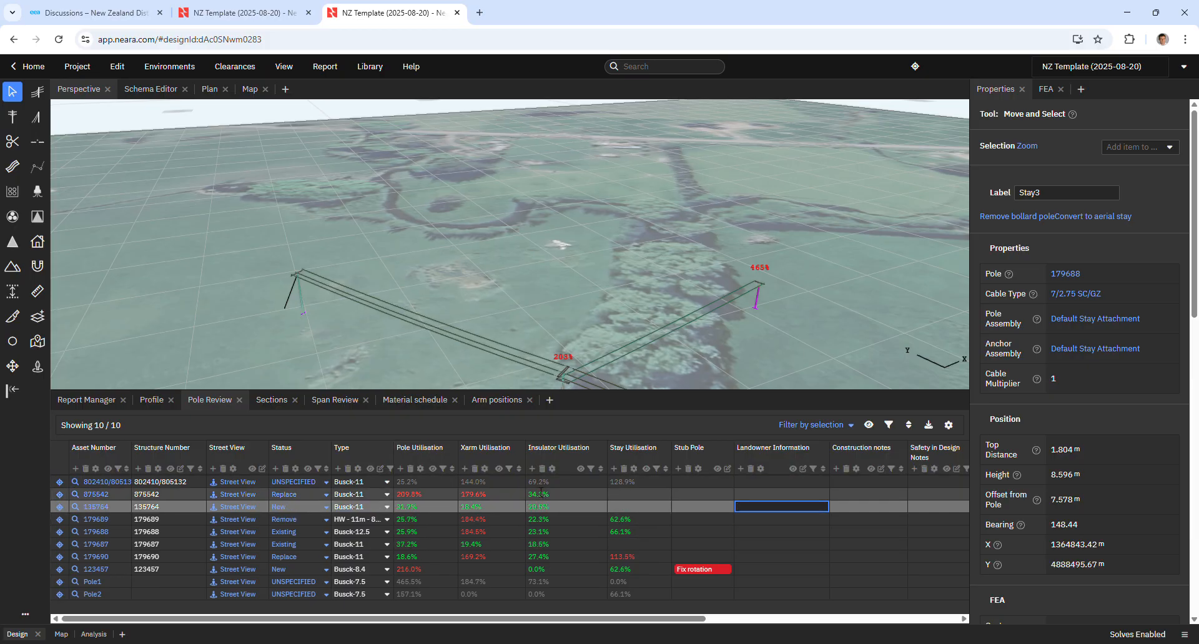
pyautogui.click(433, 568)
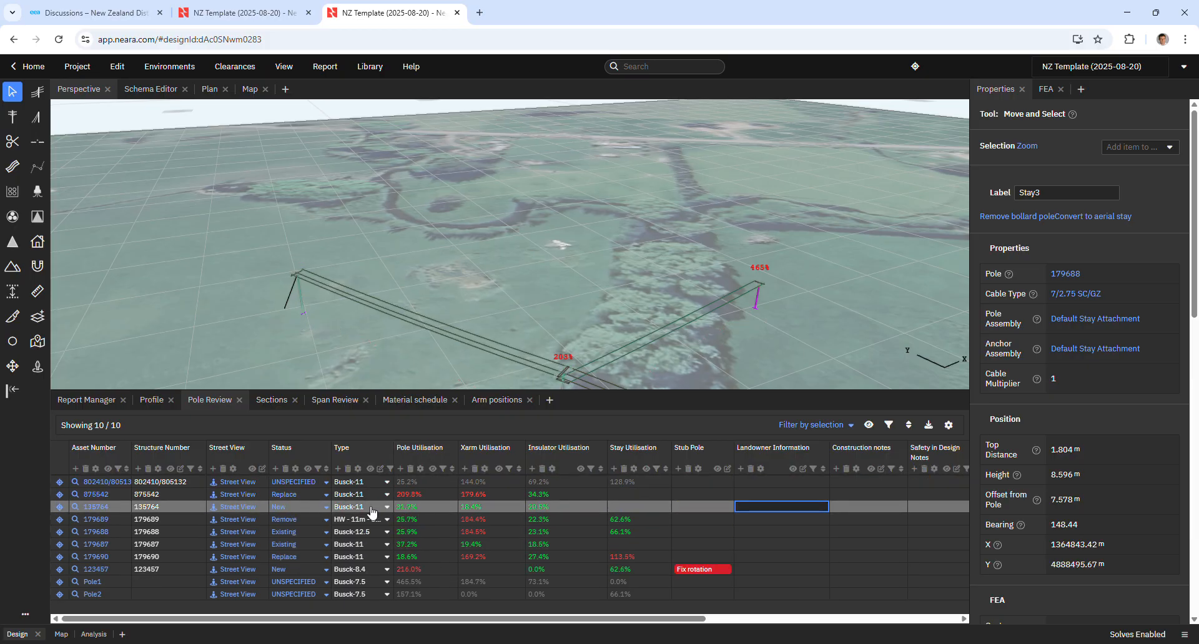
pyautogui.click(316, 484)
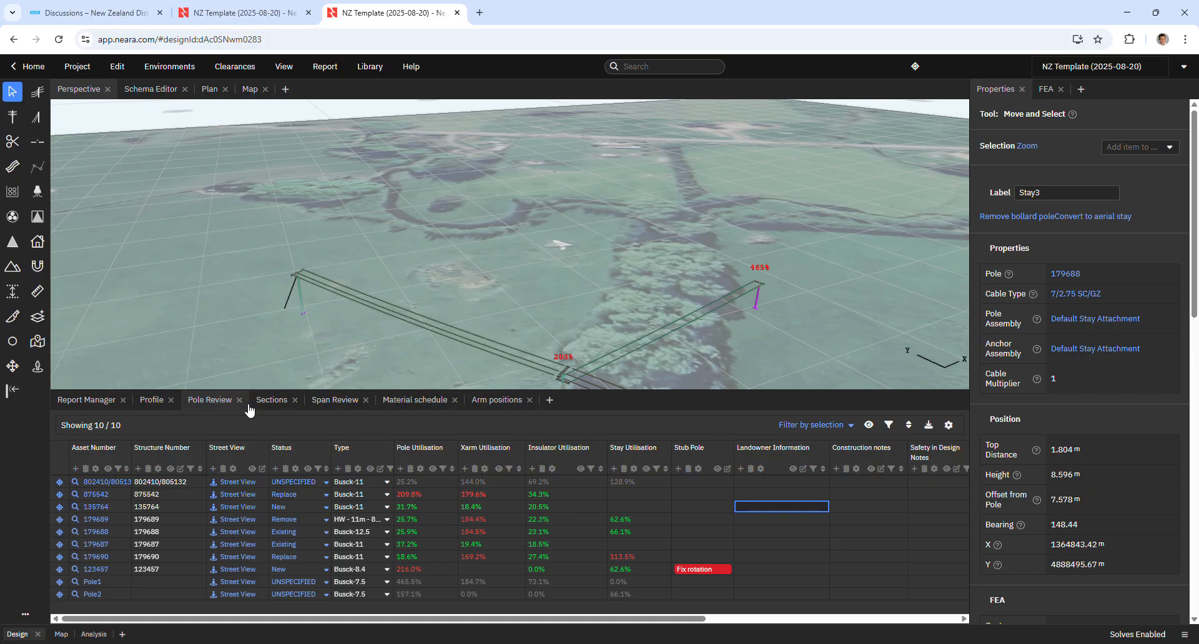
# Open the Span Review table and select the span from pole 179688 to 179687.
pyautogui.click(328, 402)
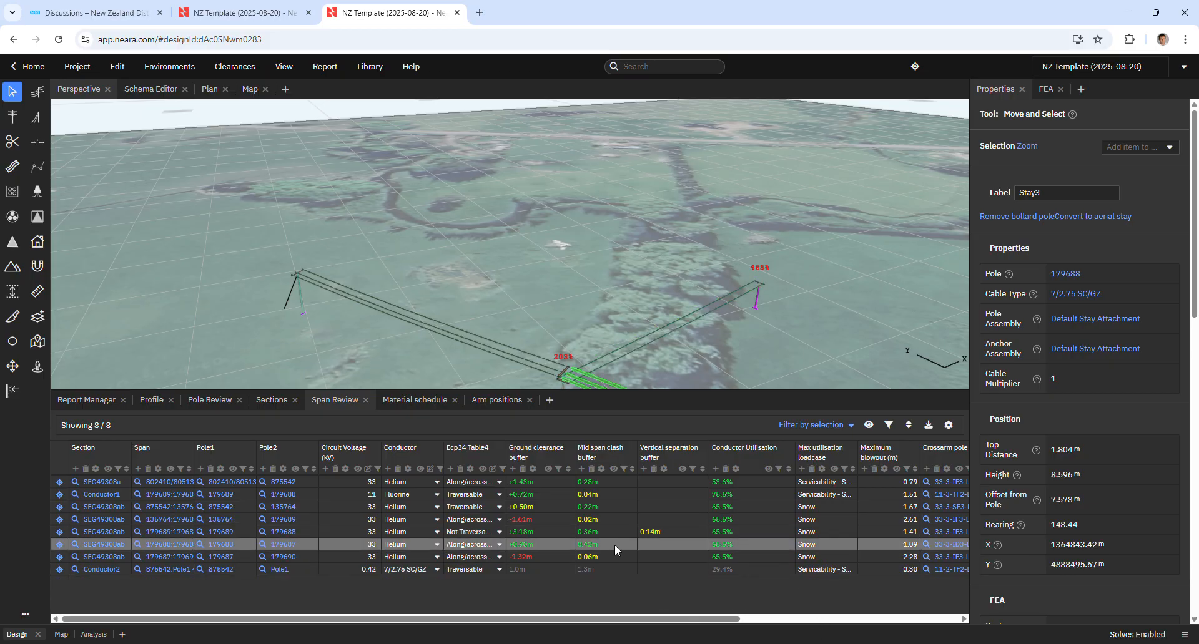
pyautogui.click(613, 506)
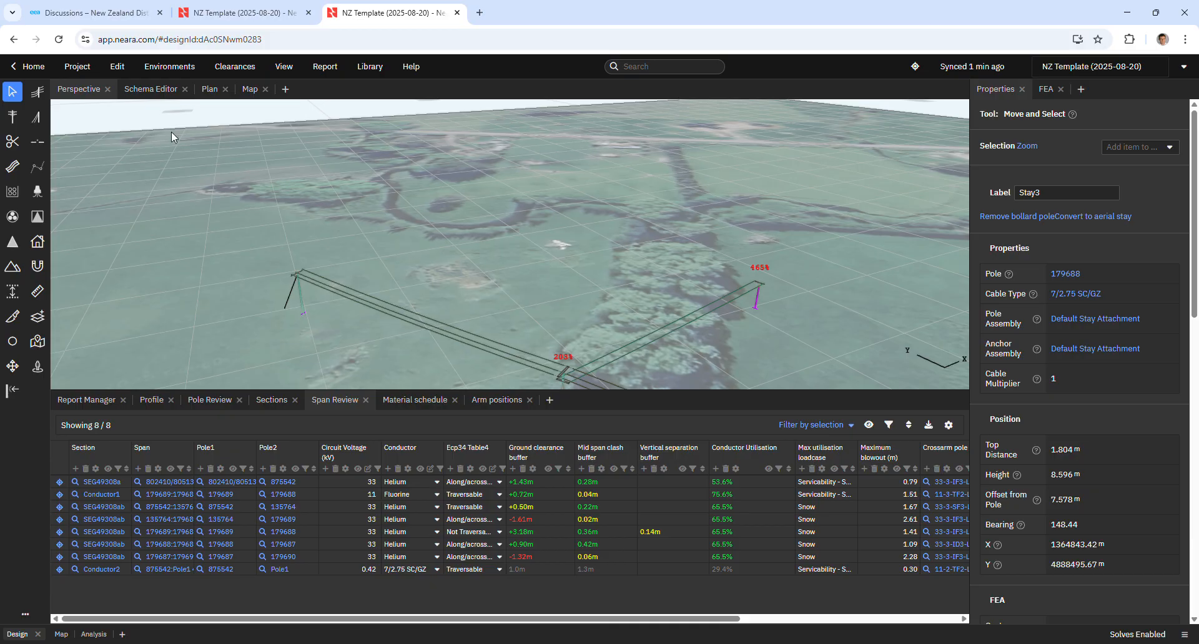
# Open the Environments settings and review the load-case conditions, strength states and derating factors.
pyautogui.click(169, 68)
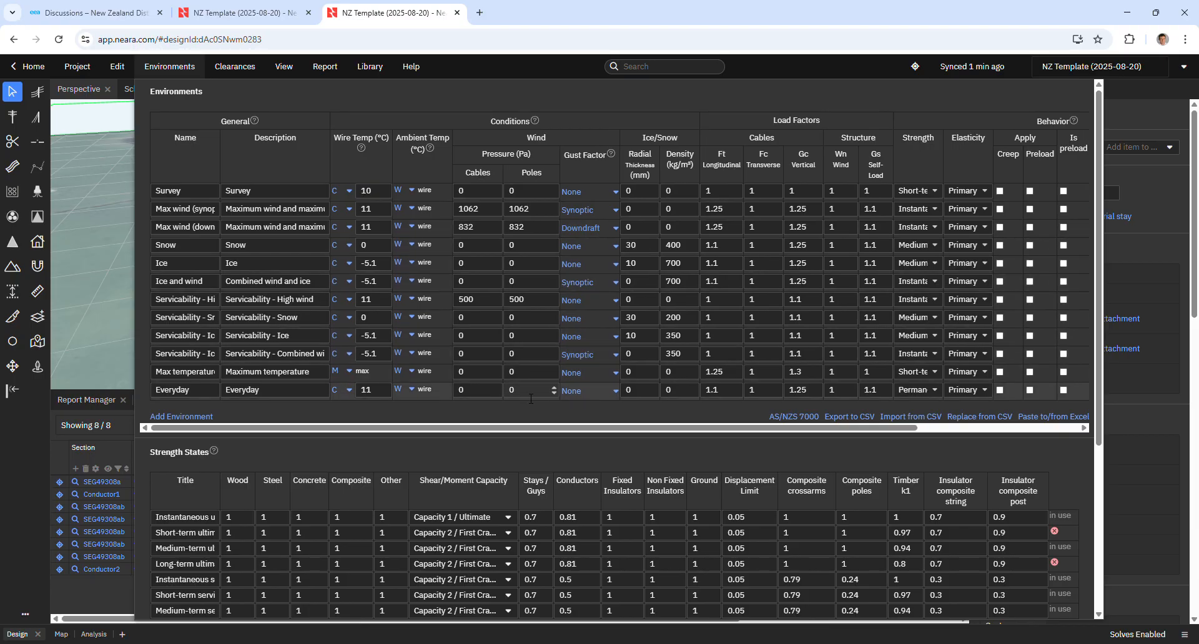
pyautogui.scroll(-4, 530, 402)
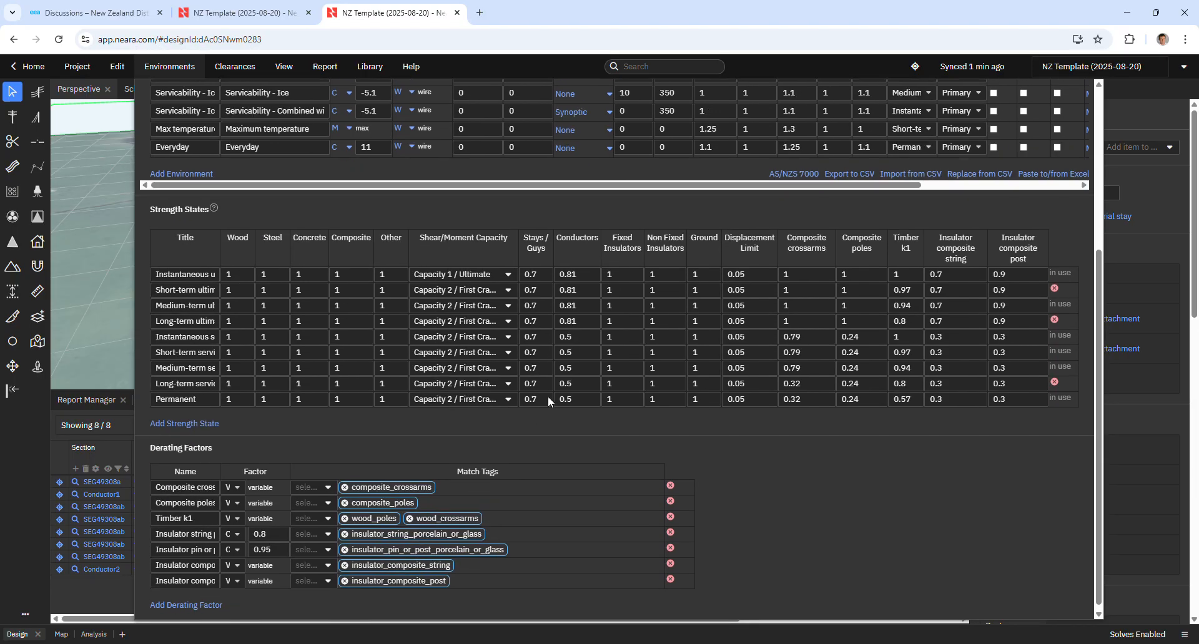
pyautogui.scroll(1, 548, 396)
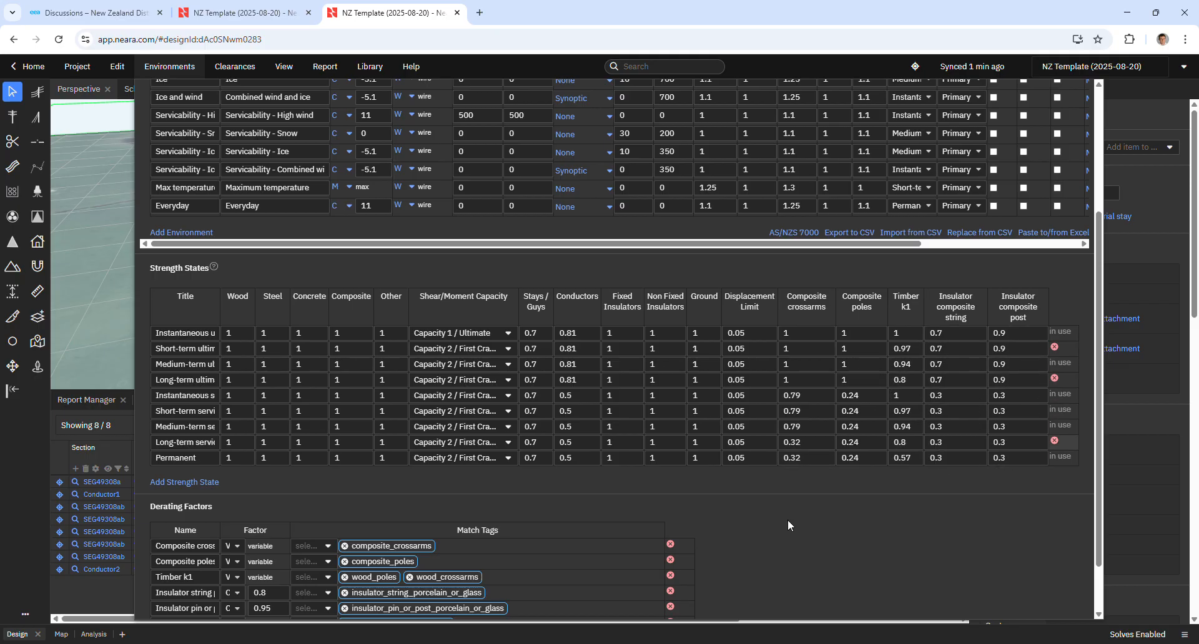
pyautogui.scroll(-1, 475, 494)
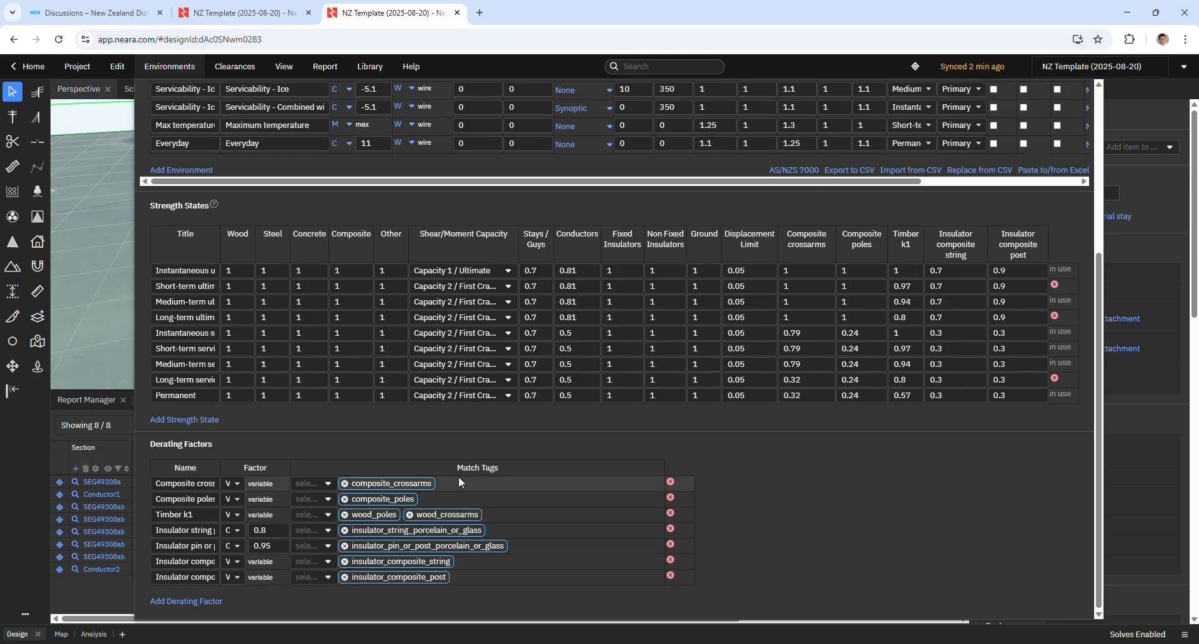
# Open the Poles library and examine the generic Wagner composite pole types.
pyautogui.click(369, 67)
pyautogui.click(370, 68)
pyautogui.click(371, 67)
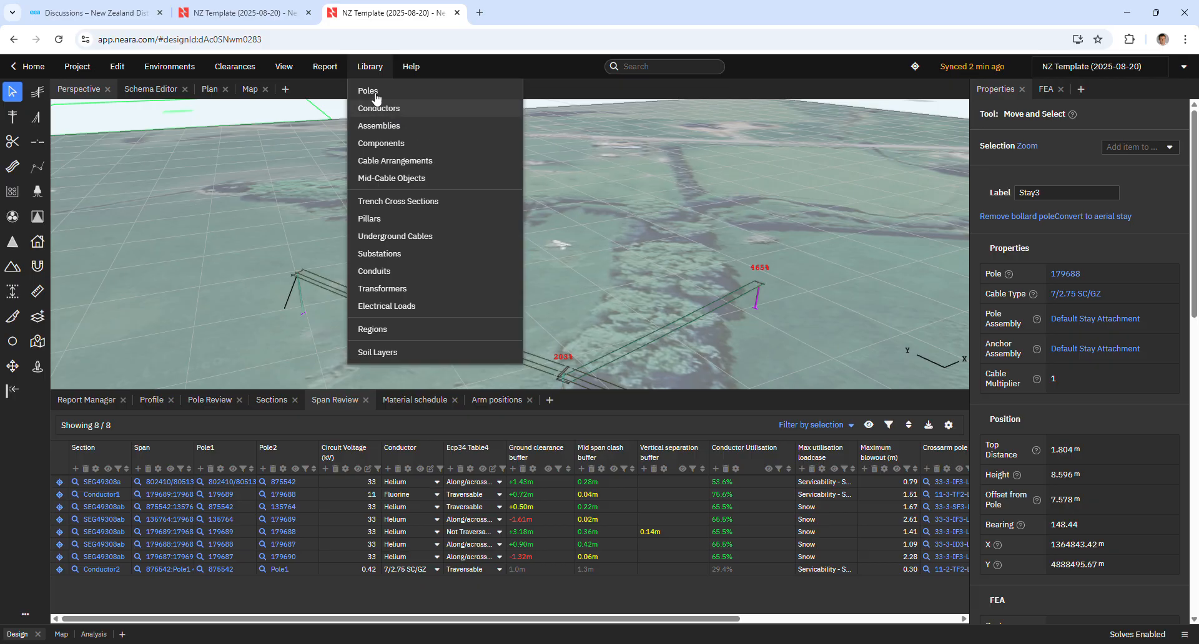
pyautogui.click(371, 91)
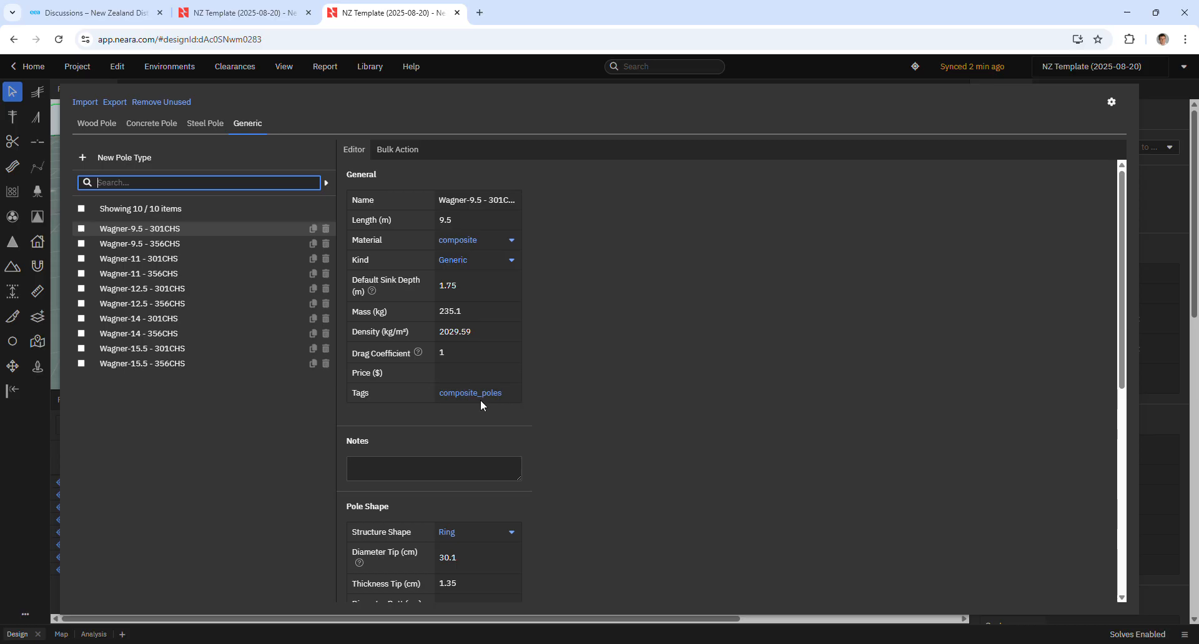
pyautogui.click(126, 78)
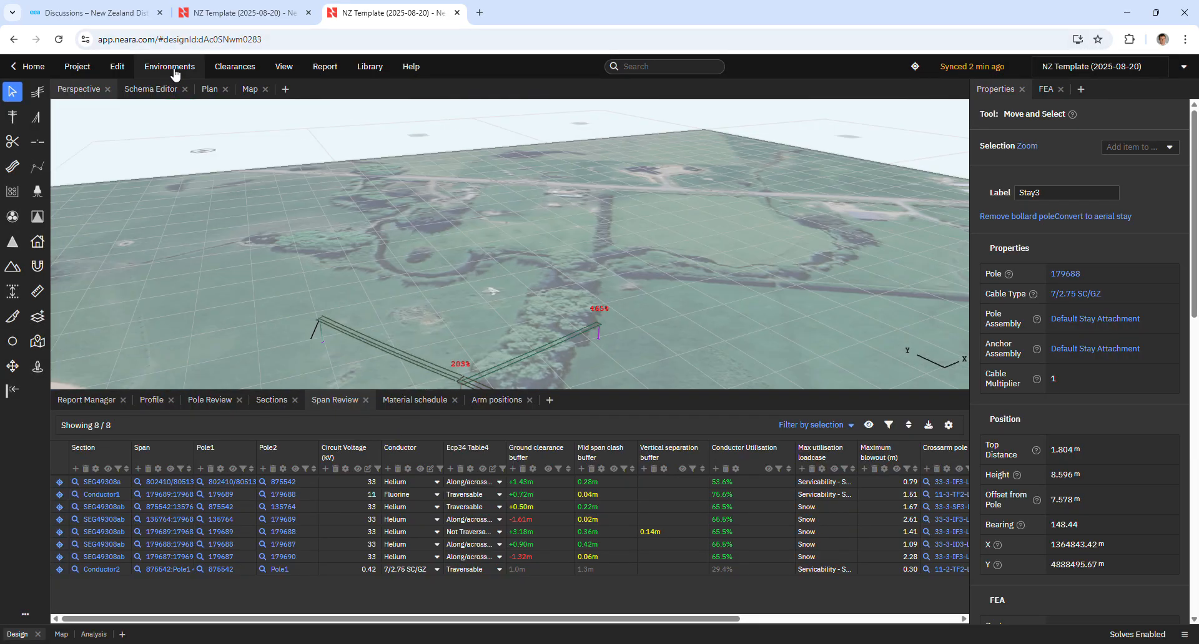
# Reopen the Environments settings to look over the strength states and derating factor match tags again.
pyautogui.click(174, 68)
pyautogui.scroll(-4, 239, 377)
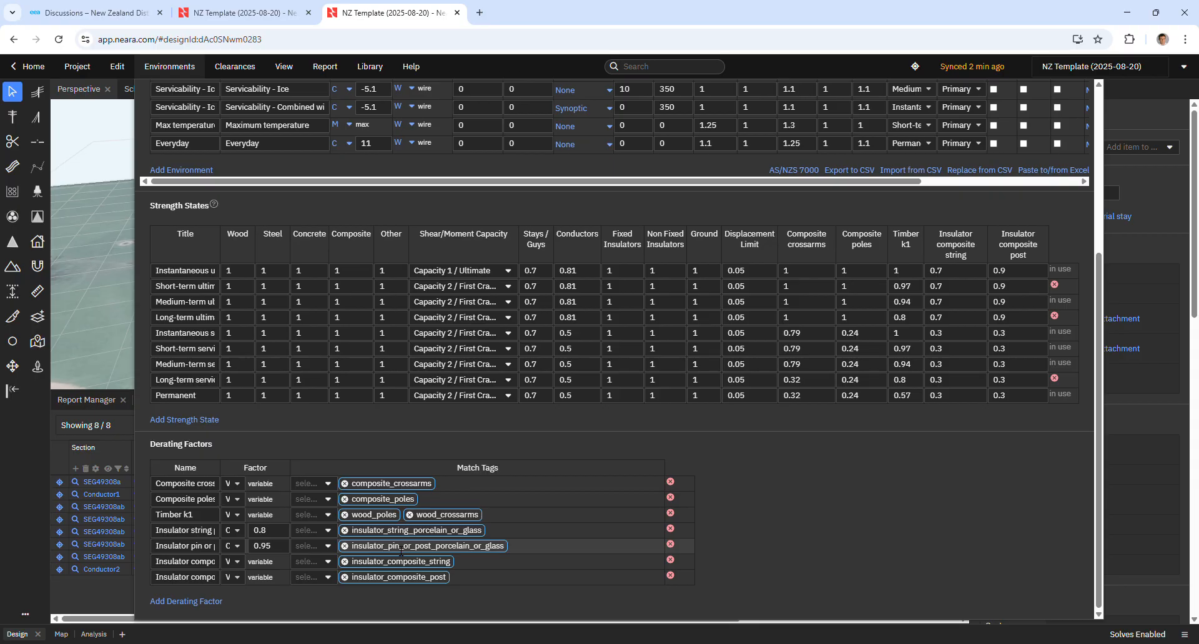
pyautogui.scroll(1, 829, 248)
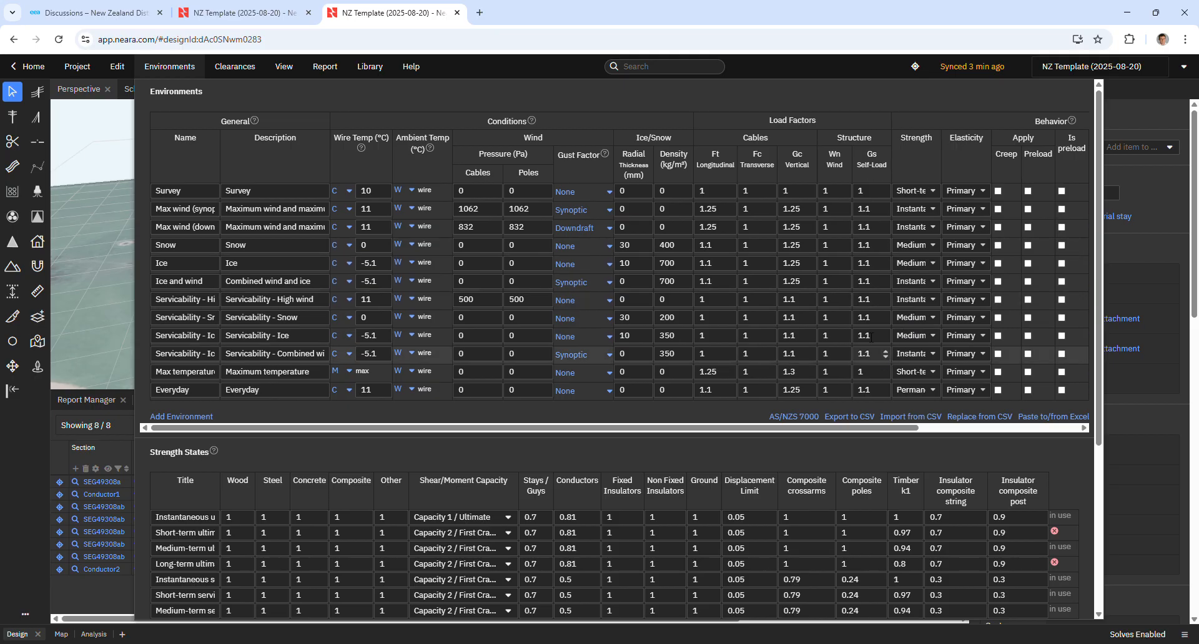
# Return to the Poles library to review the generic pole type properties once more.
pyautogui.click(371, 67)
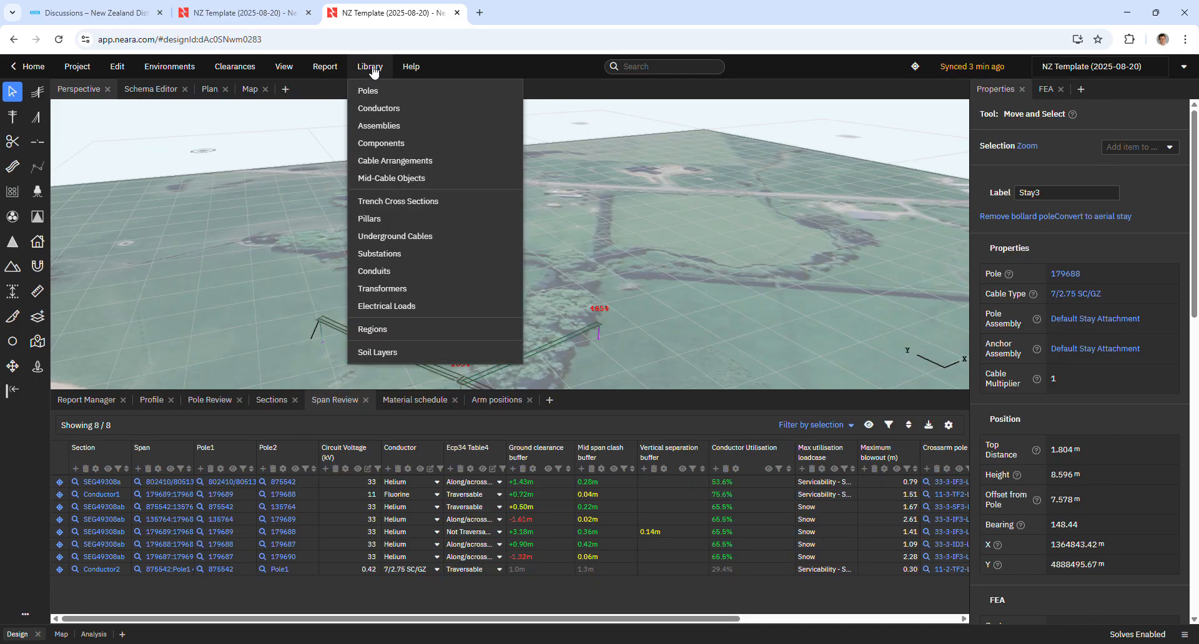
pyautogui.click(366, 93)
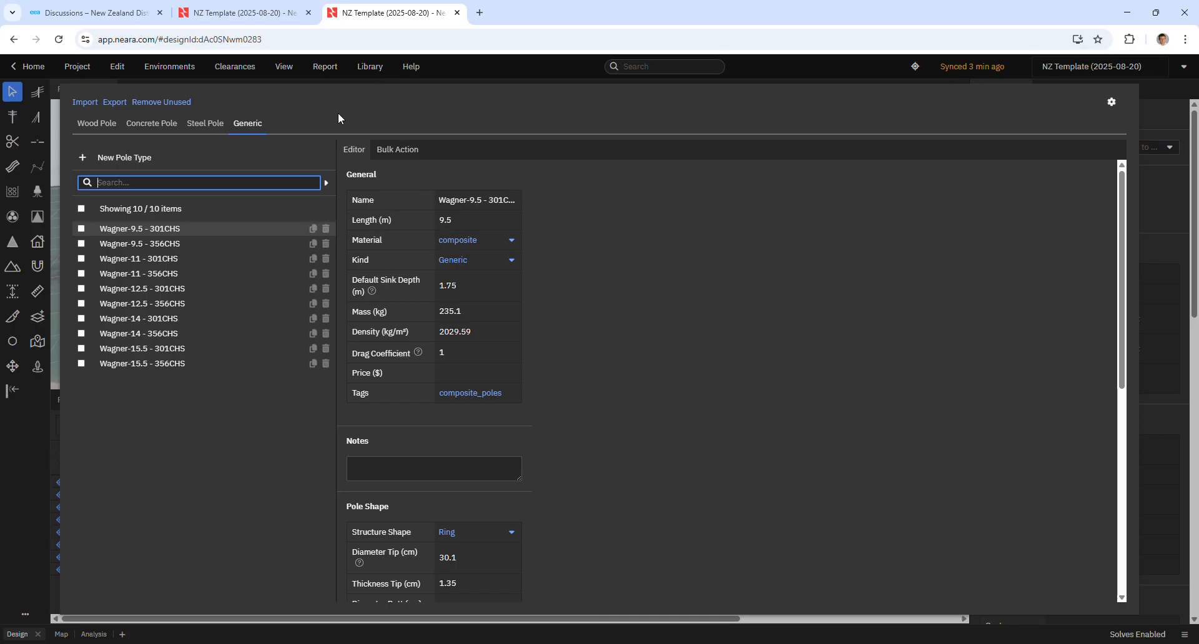
pyautogui.click(375, 67)
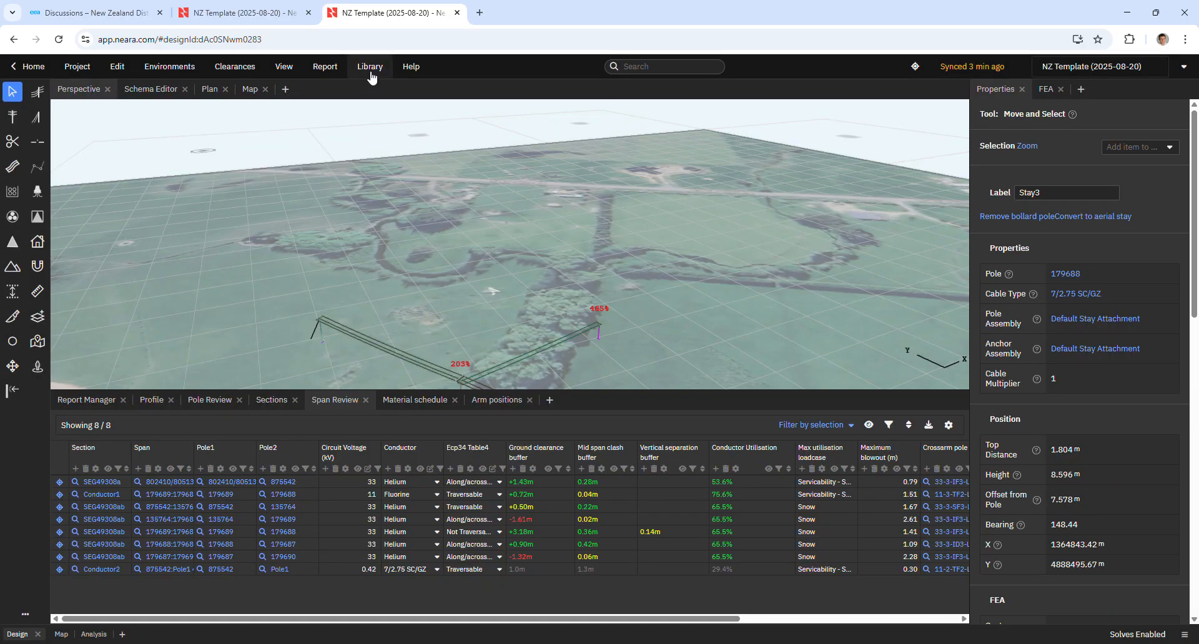
# Open the Components library and browse the list of insulators and crossarms.
pyautogui.click(374, 67)
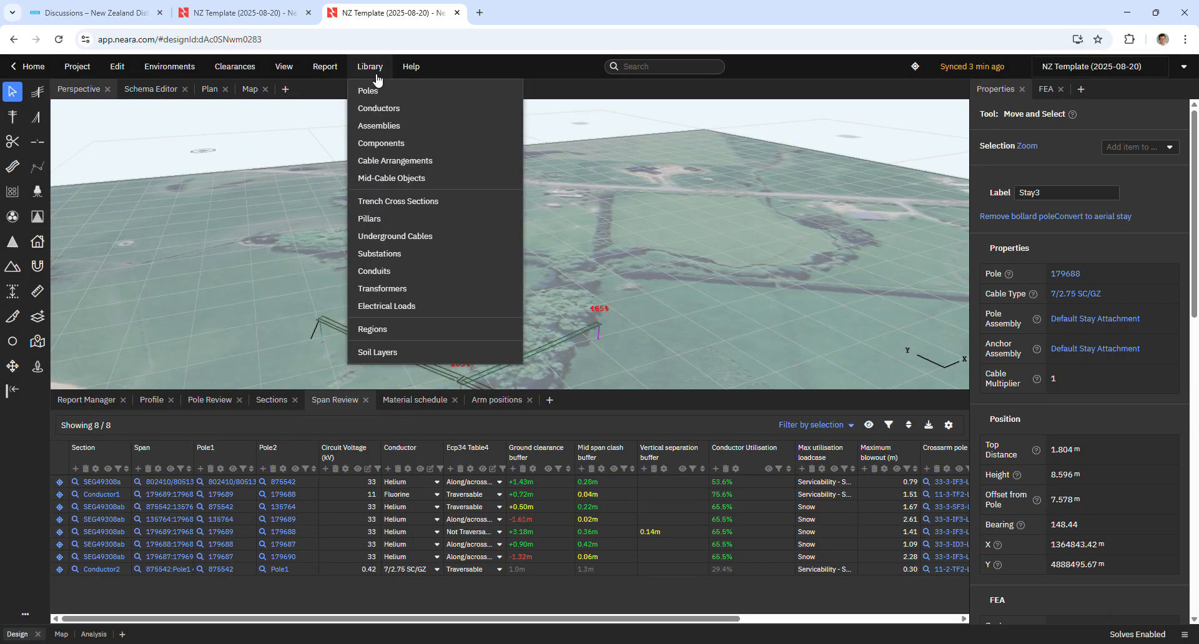
pyautogui.click(395, 143)
pyautogui.scroll(-5, 441, 459)
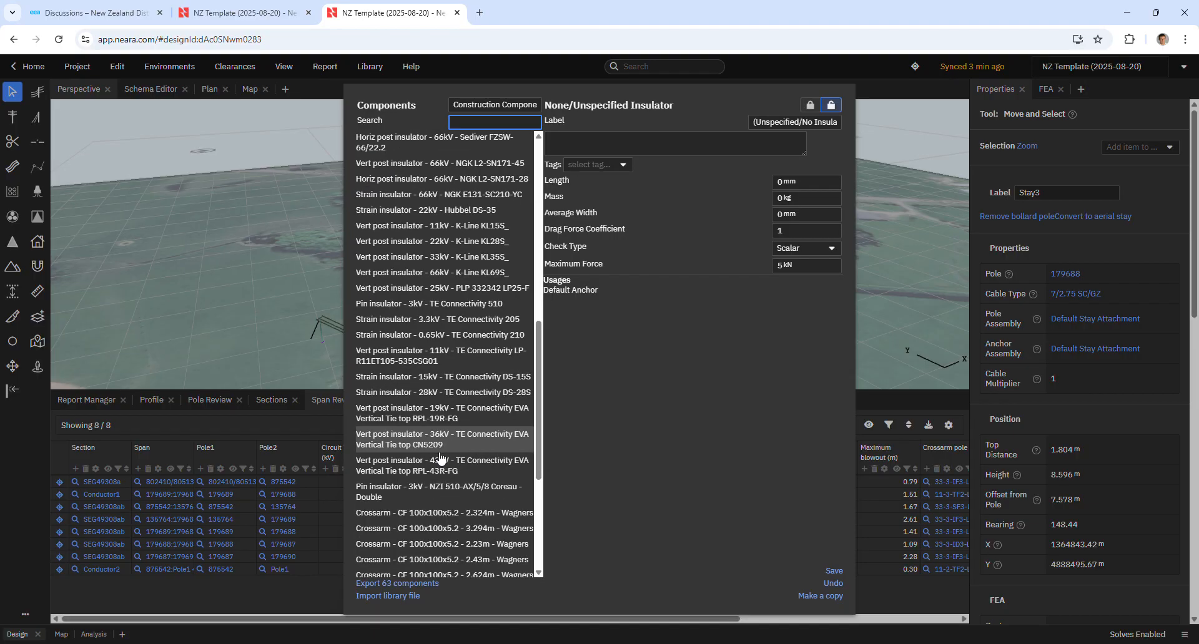
pyautogui.scroll(-4, 441, 459)
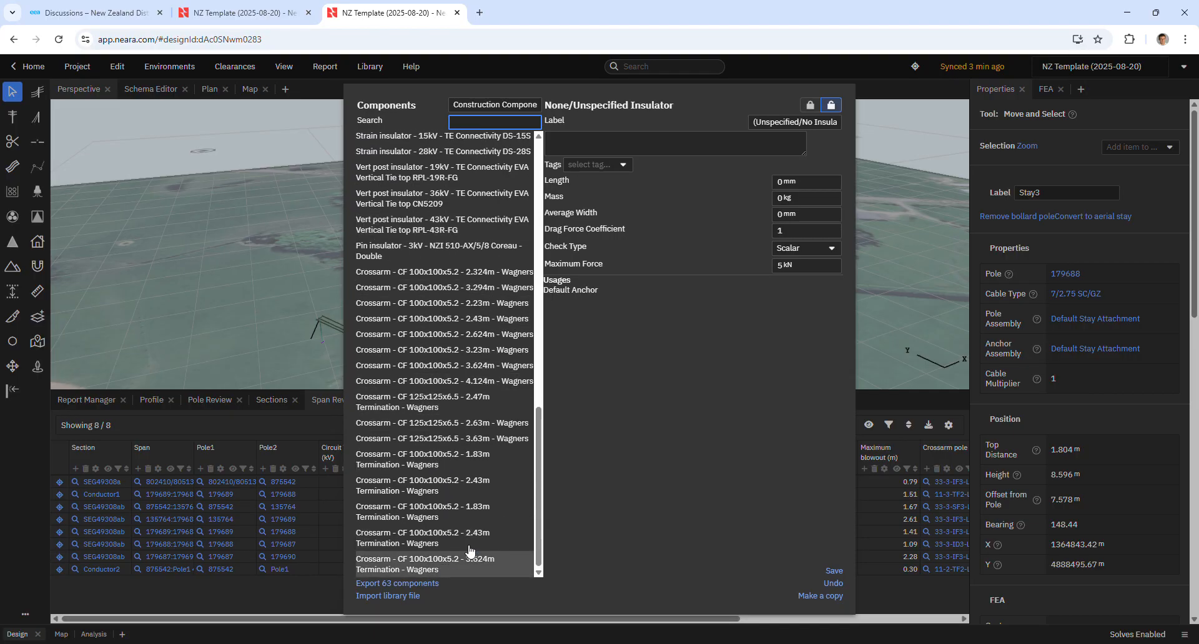